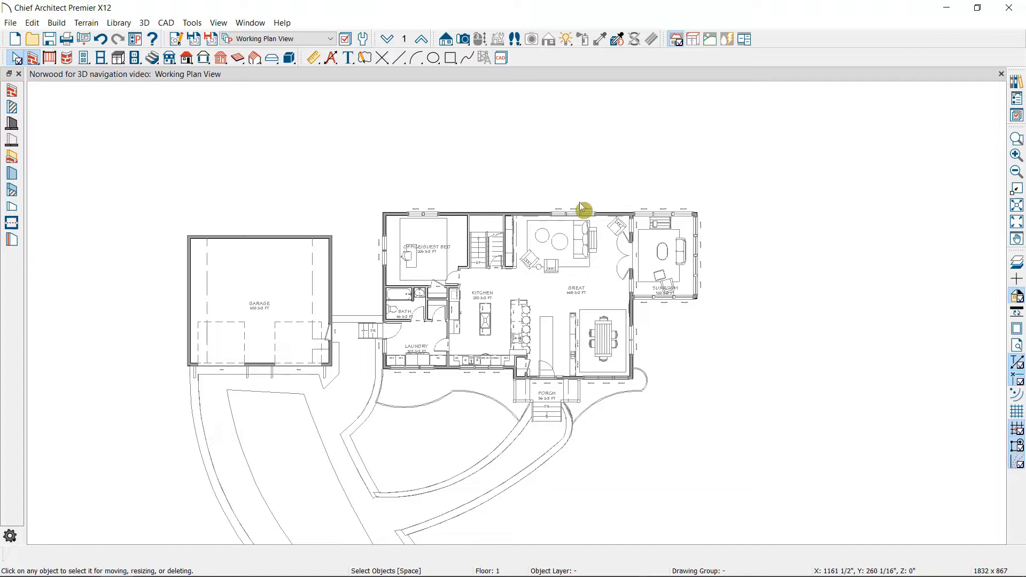
# Step: Create a Perspective Full Overview of the whole Norwood house, then return to Working Plan View
pyautogui.click(463, 40)
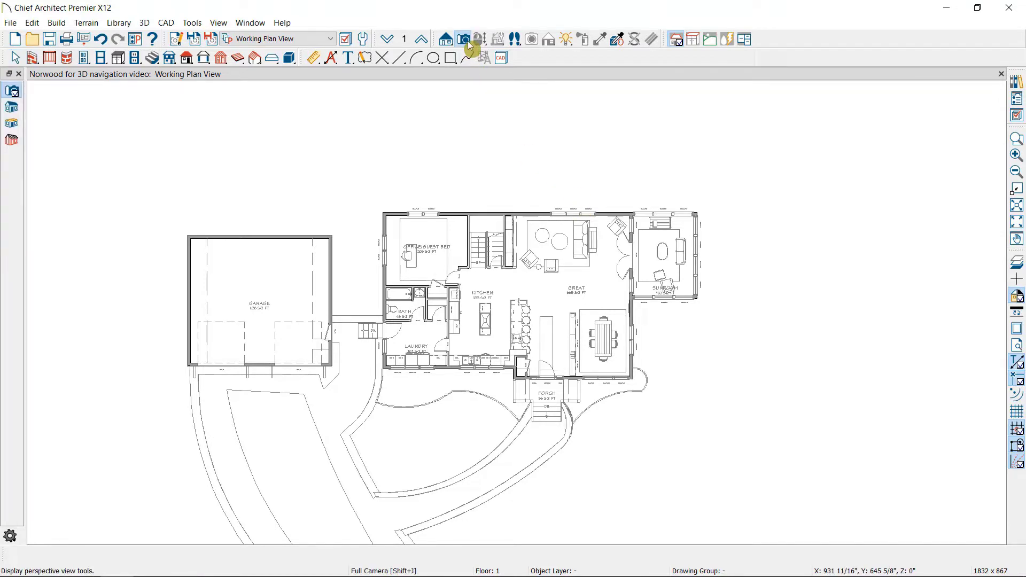
pyautogui.click(15, 109)
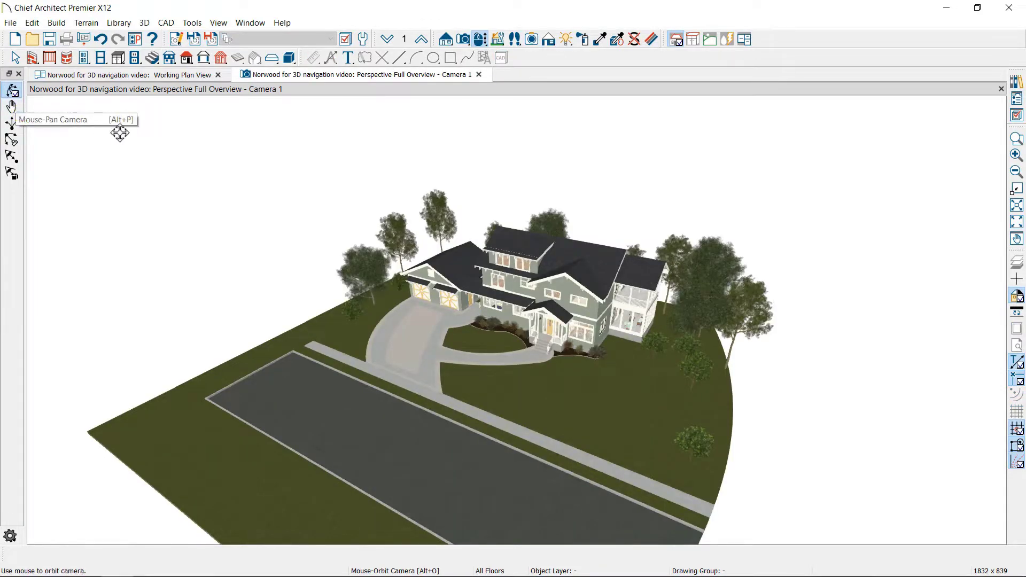
pyautogui.click(175, 80)
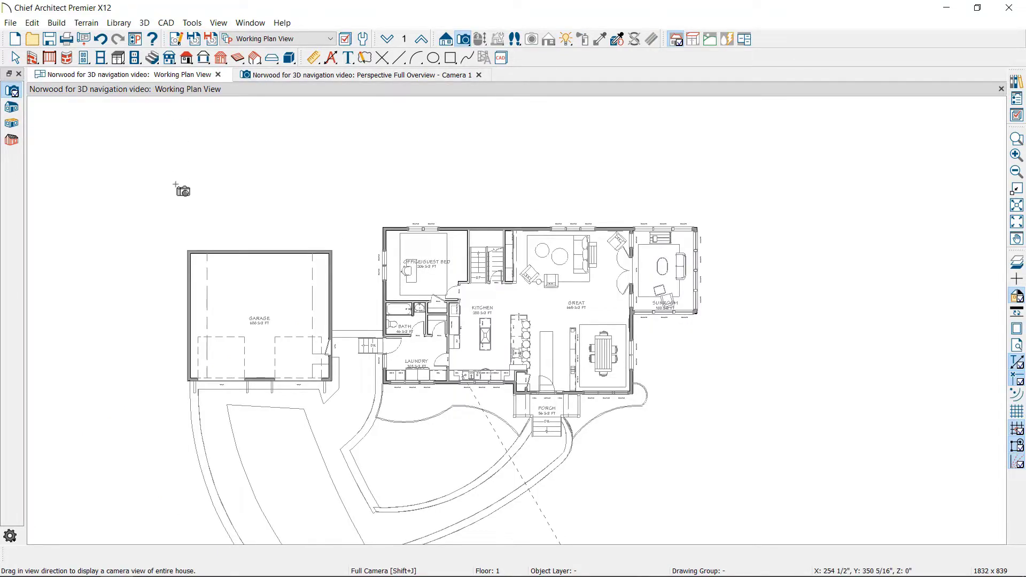
# Step: Place a Full Camera in the great room and orbit it toward the windows and French doors
pyautogui.click(13, 93)
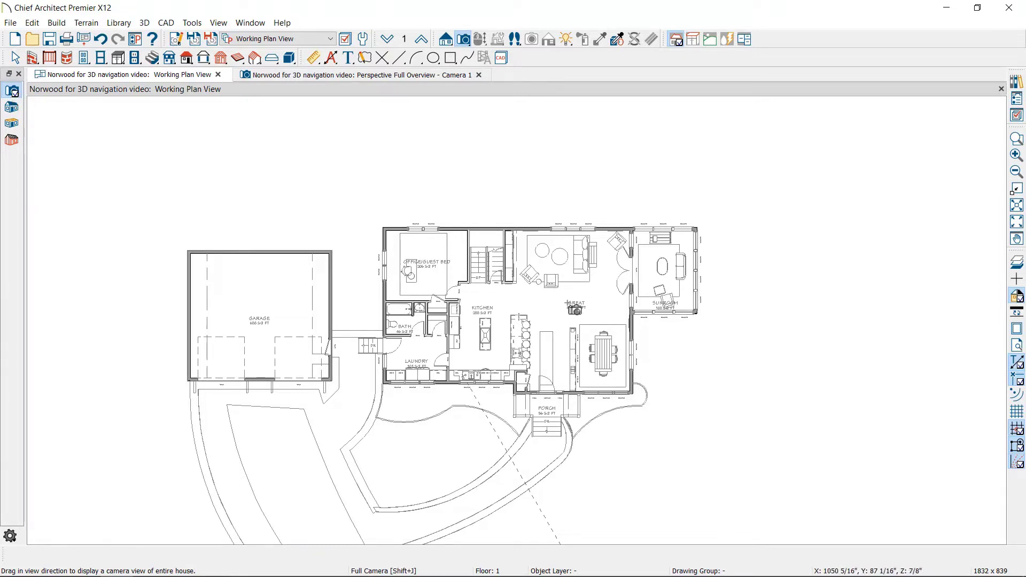
pyautogui.moveTo(585, 305); pyautogui.dragTo(551, 296)
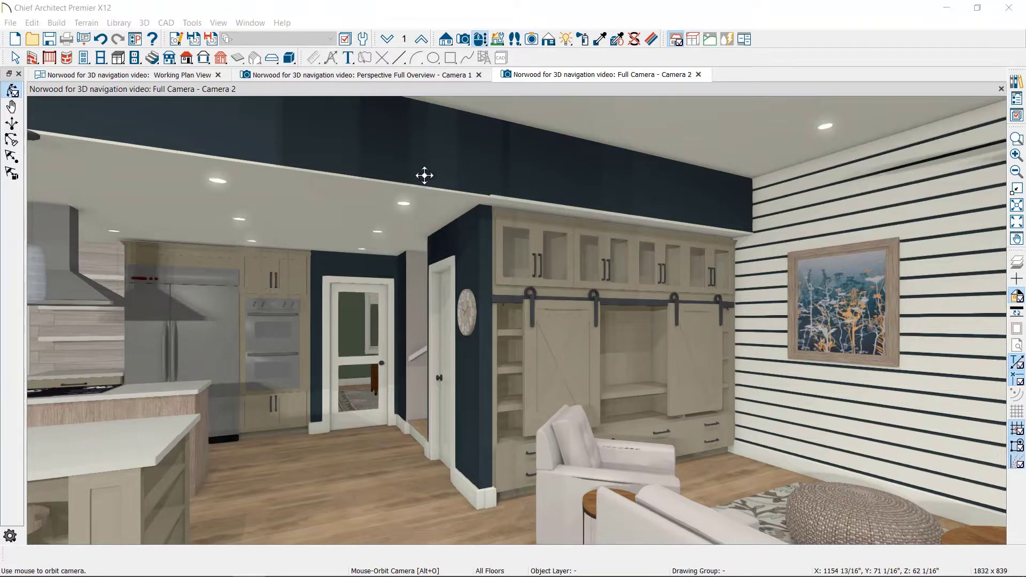
pyautogui.moveTo(424, 175); pyautogui.dragTo(504, 265)
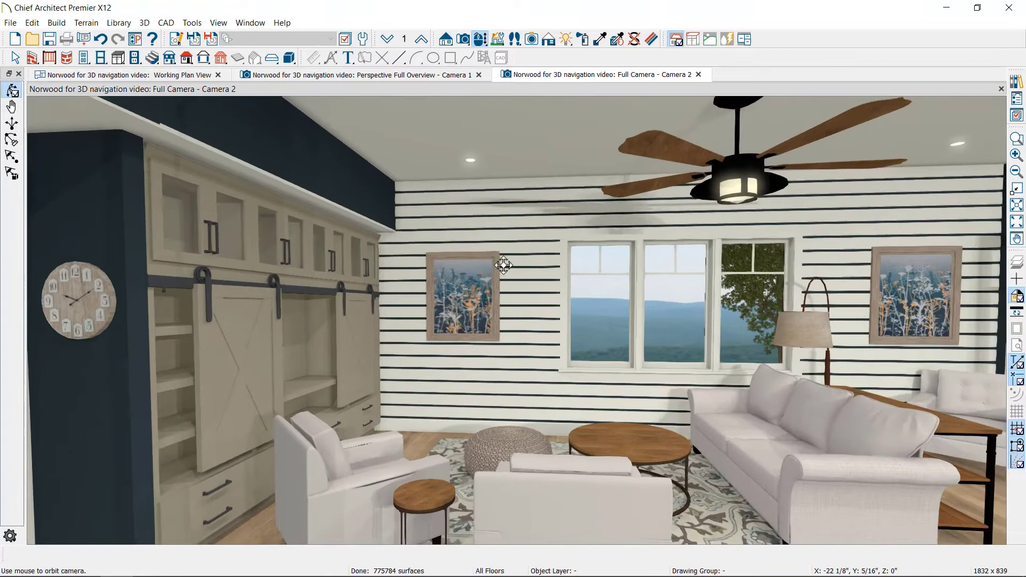
pyautogui.moveTo(422, 317); pyautogui.dragTo(551, 320)
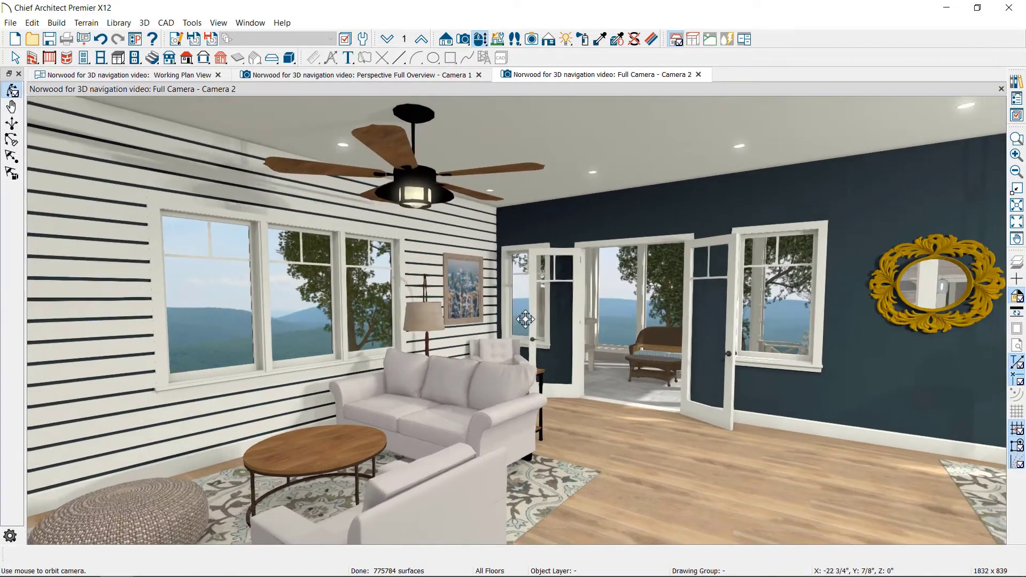
# Step: Pan Camera 2 slightly left and up, then walk it forward toward the dark-blue wall
pyautogui.click(32, 57)
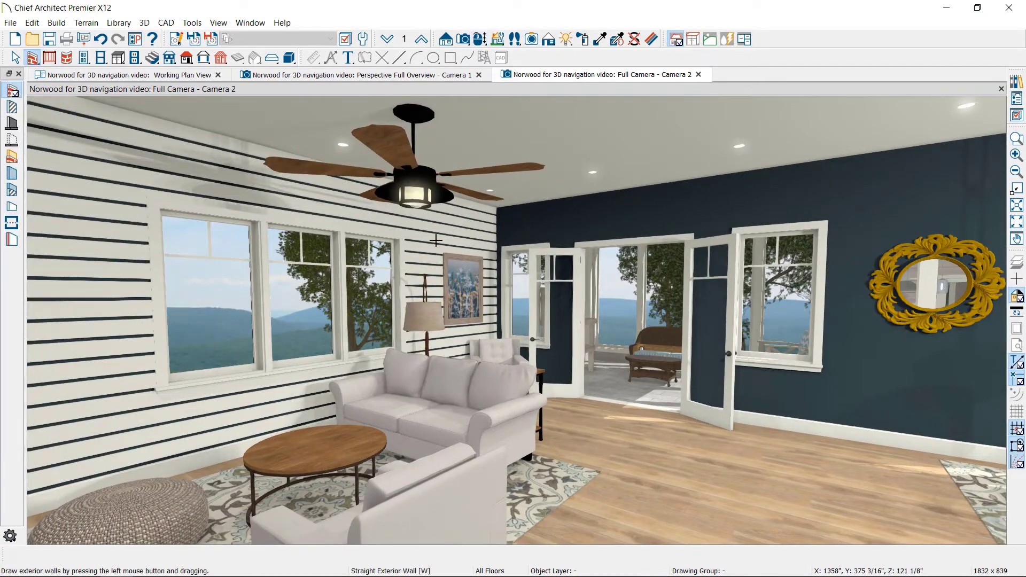
pyautogui.click(481, 44)
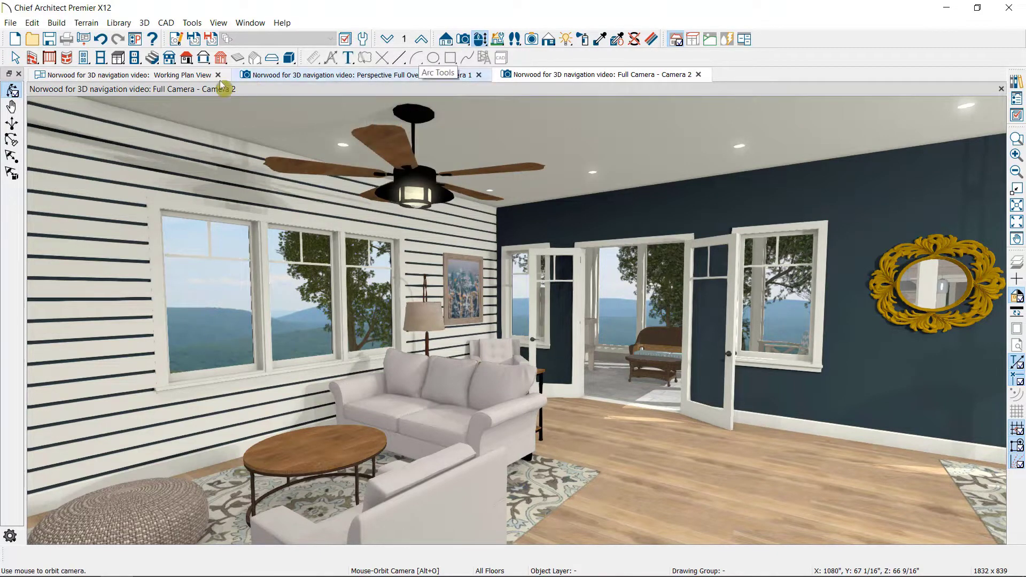
pyautogui.click(11, 107)
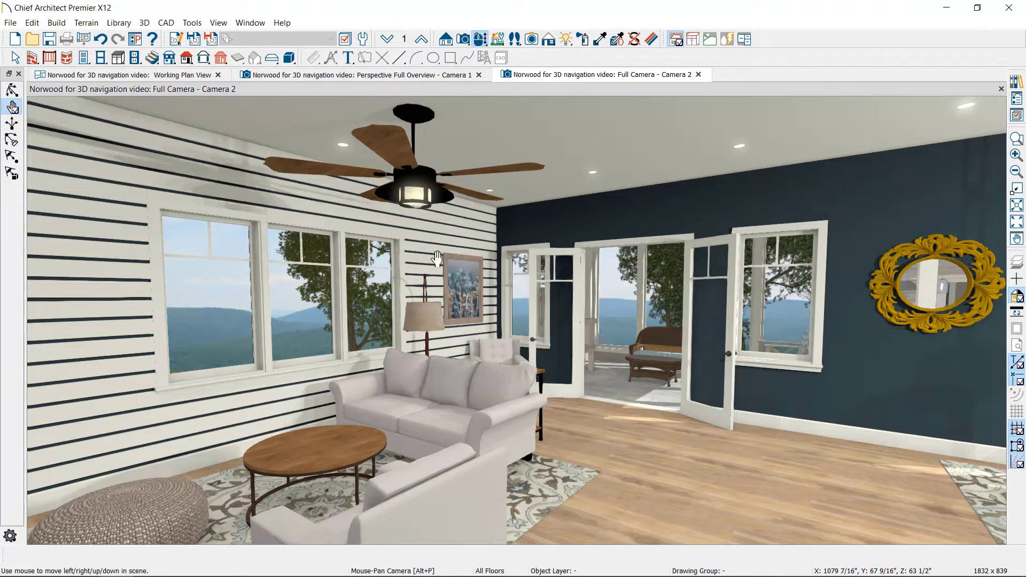
pyautogui.moveTo(507, 273); pyautogui.dragTo(484, 165)
pyautogui.click(12, 125)
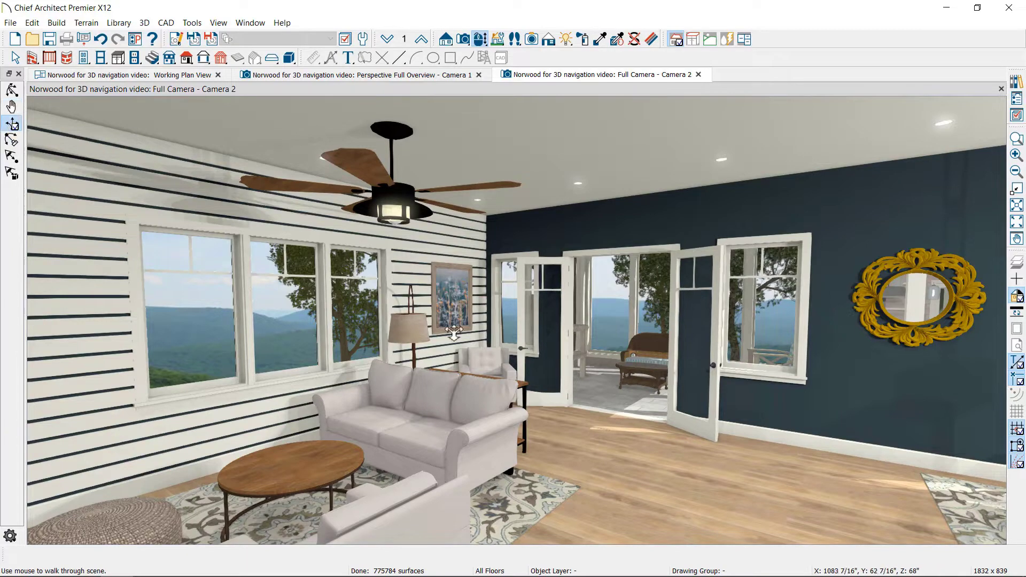
pyautogui.moveTo(526, 401); pyautogui.dragTo(456, 377)
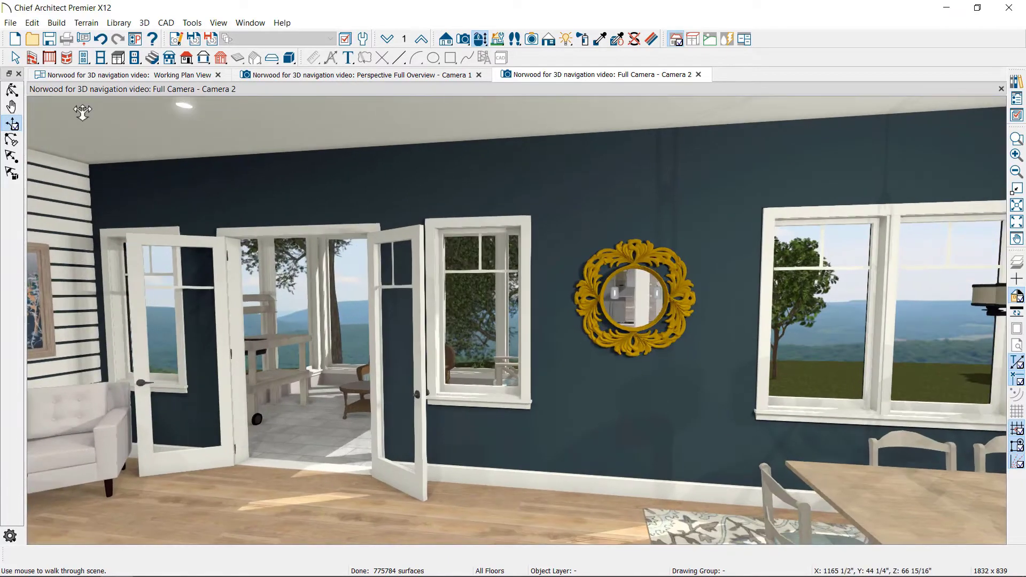
# Step: Turn Camera 2 toward the living-room seating and aim it at the built-in cabinets
pyautogui.click(12, 140)
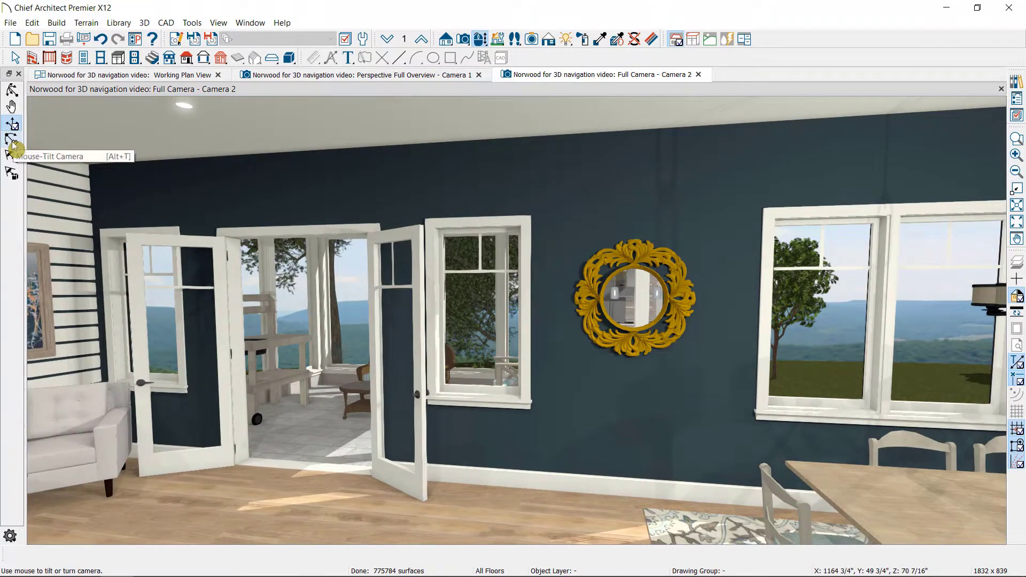
pyautogui.click(12, 140)
pyautogui.moveTo(224, 324); pyautogui.dragTo(353, 304)
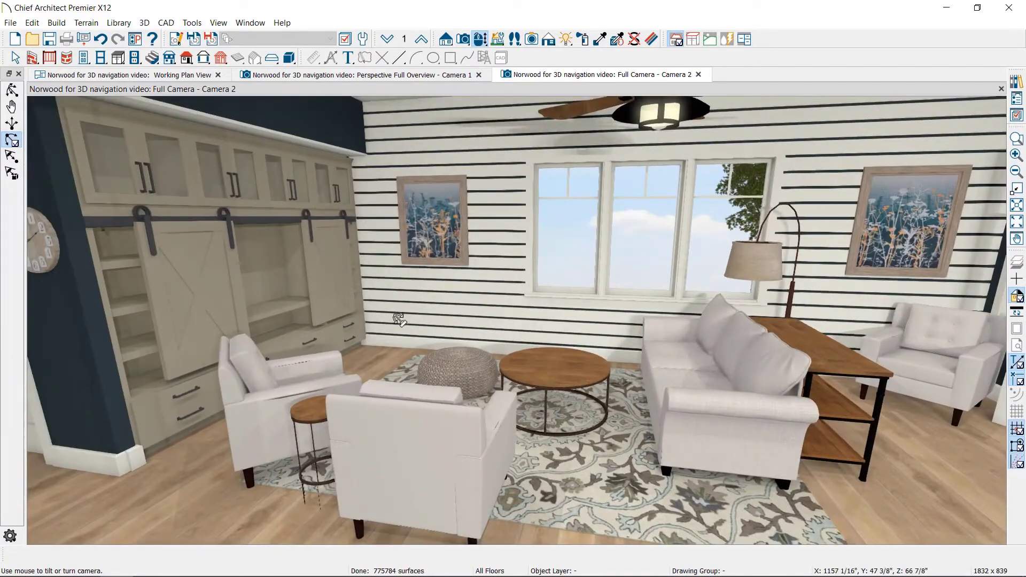
pyautogui.click(12, 156)
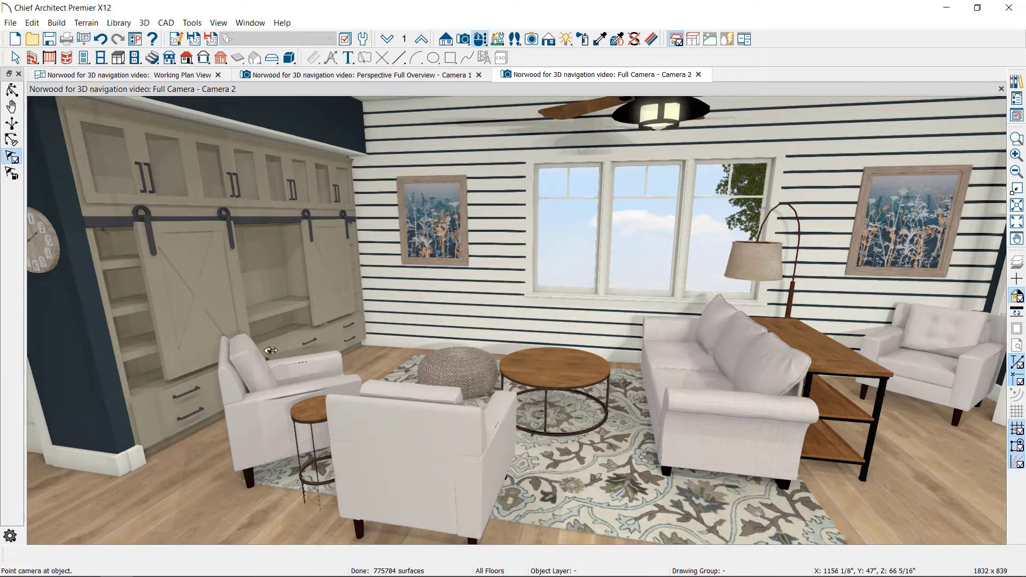
pyautogui.click(219, 314)
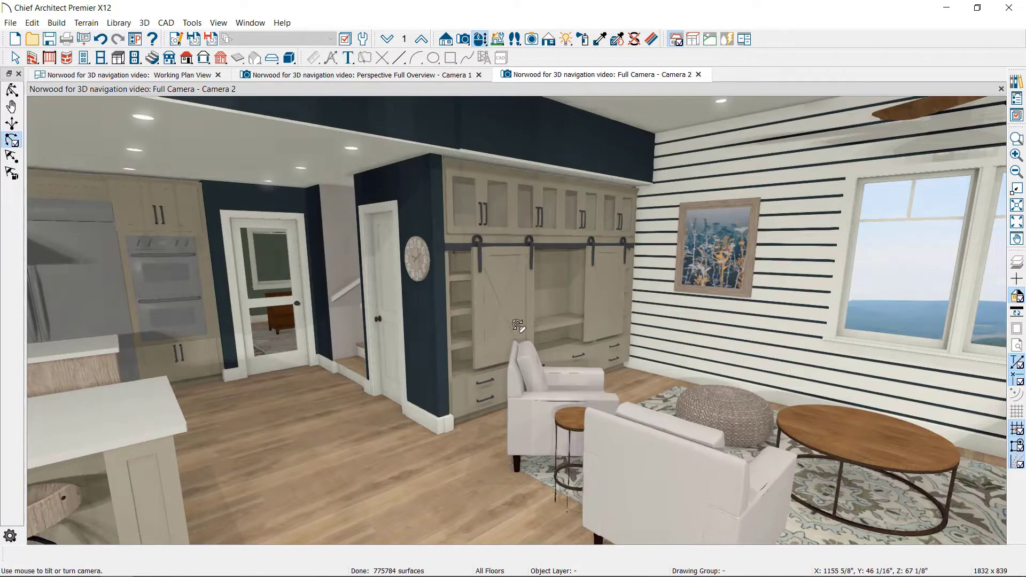
# Step: Focus Camera 2 on the woven pouf, then zoom out four times to show the seating
pyautogui.click(12, 174)
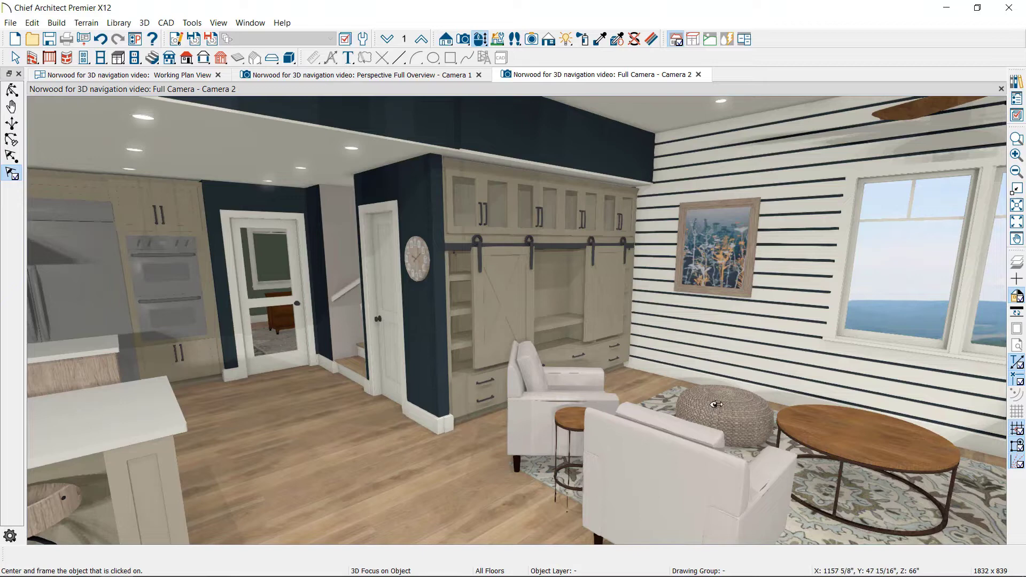
pyautogui.click(730, 403)
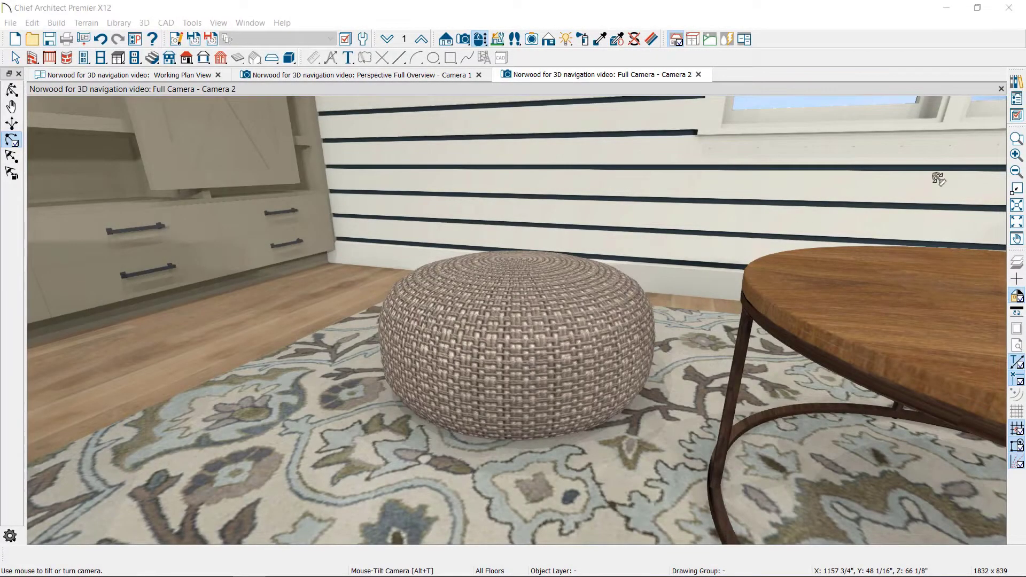
pyautogui.click(1016, 172)
pyautogui.click(1016, 173)
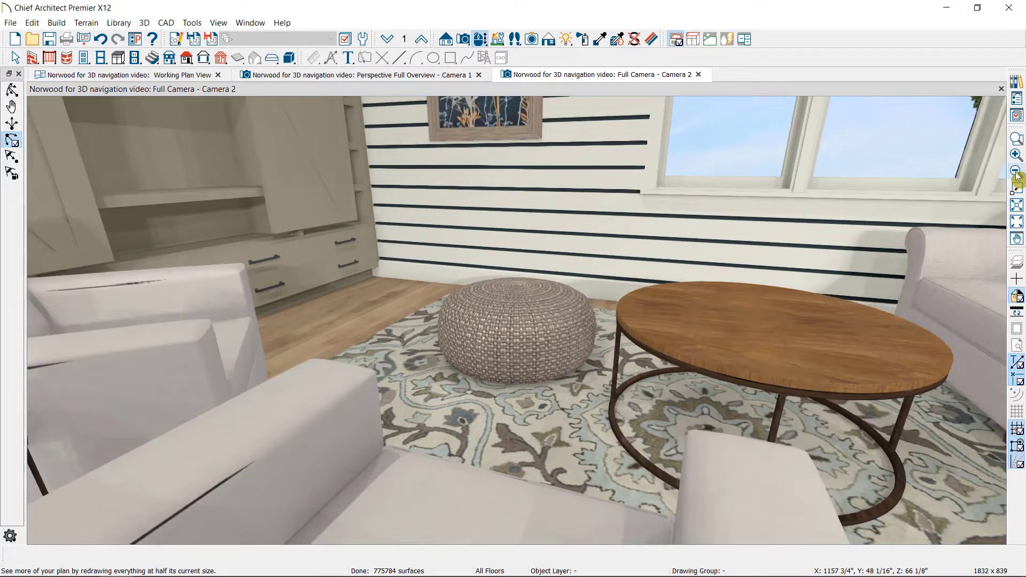
pyautogui.click(1016, 172)
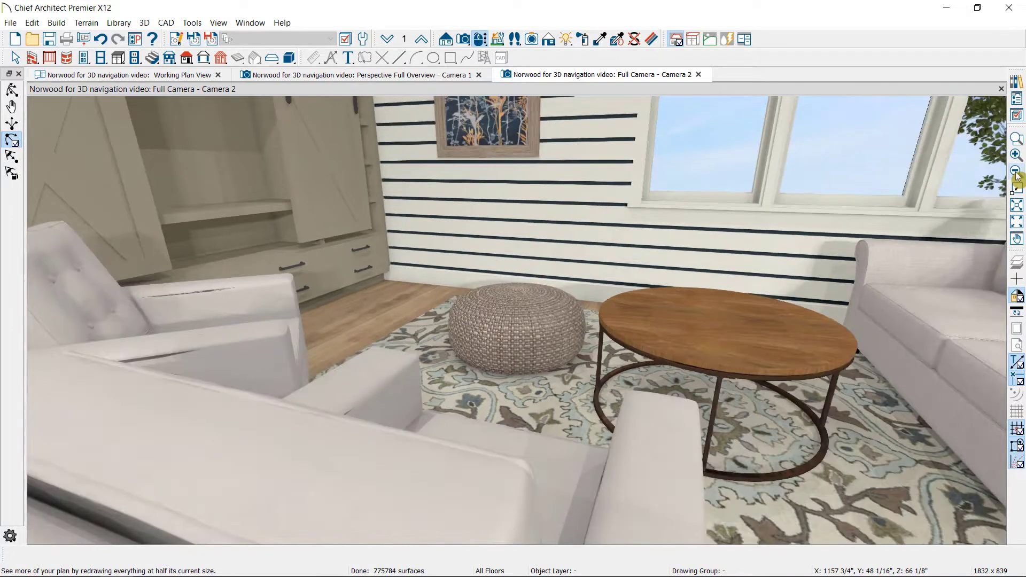
pyautogui.click(1016, 172)
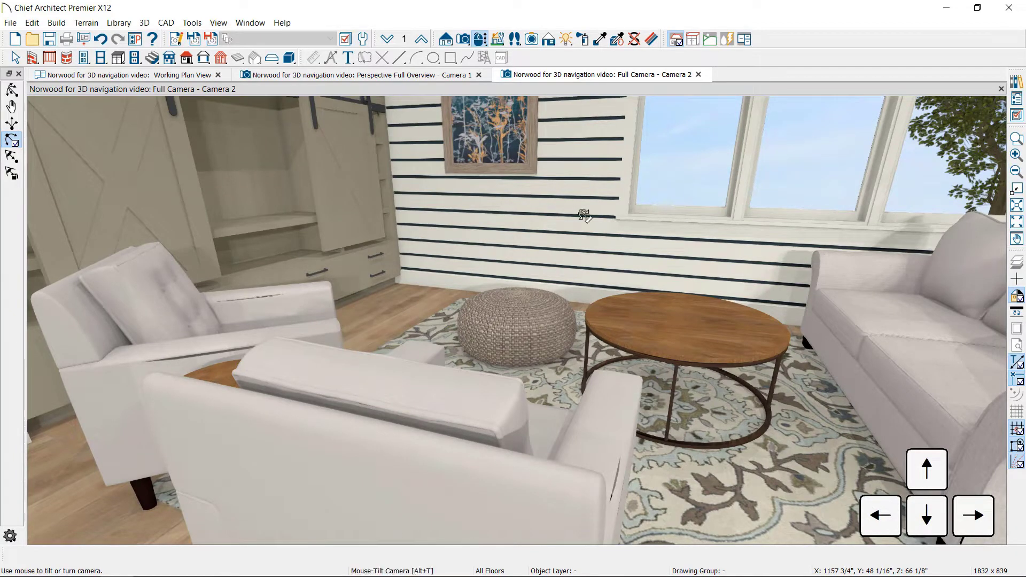
# Step: Move Camera 2 forward and back with arrow keys, then turn it left and right toward the sofa
pyautogui.press('Up')
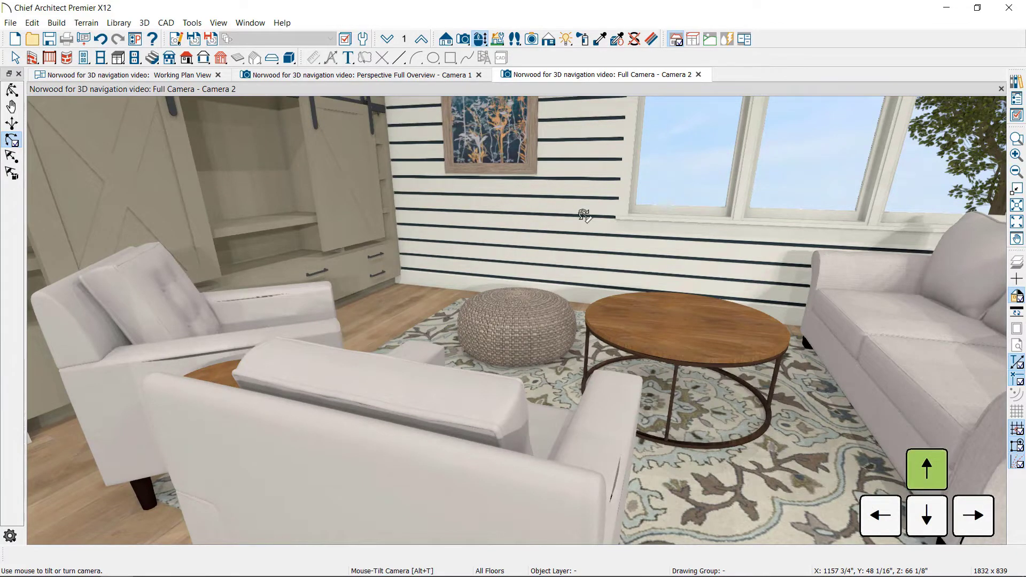
pyautogui.press('Down')
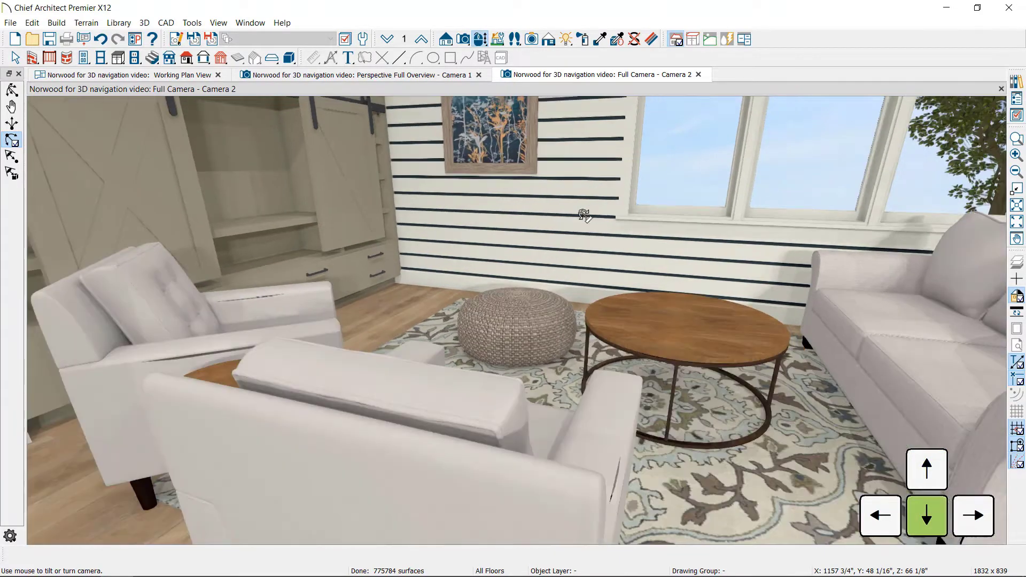
pyautogui.press('Left')
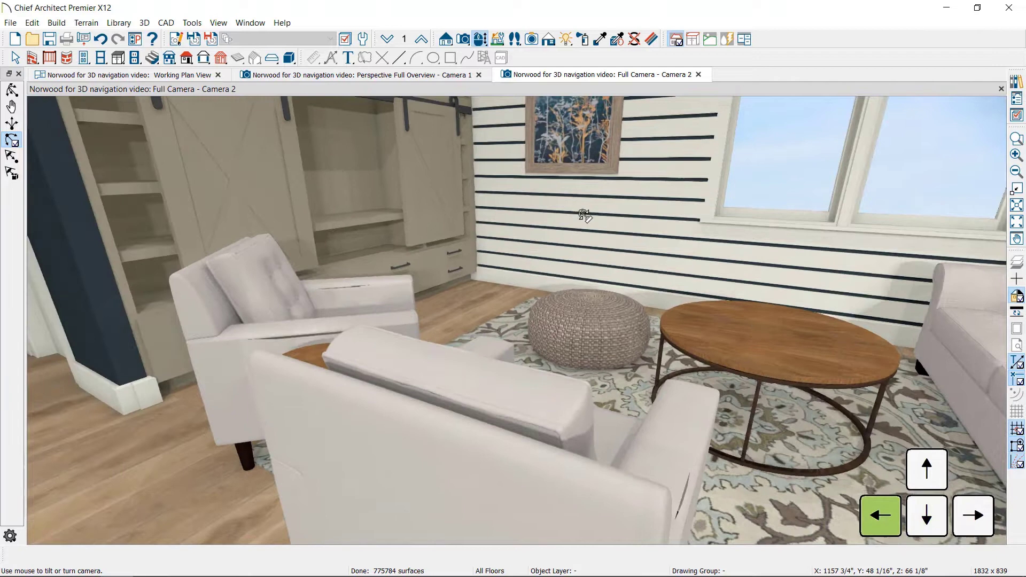
pyautogui.press('Right')
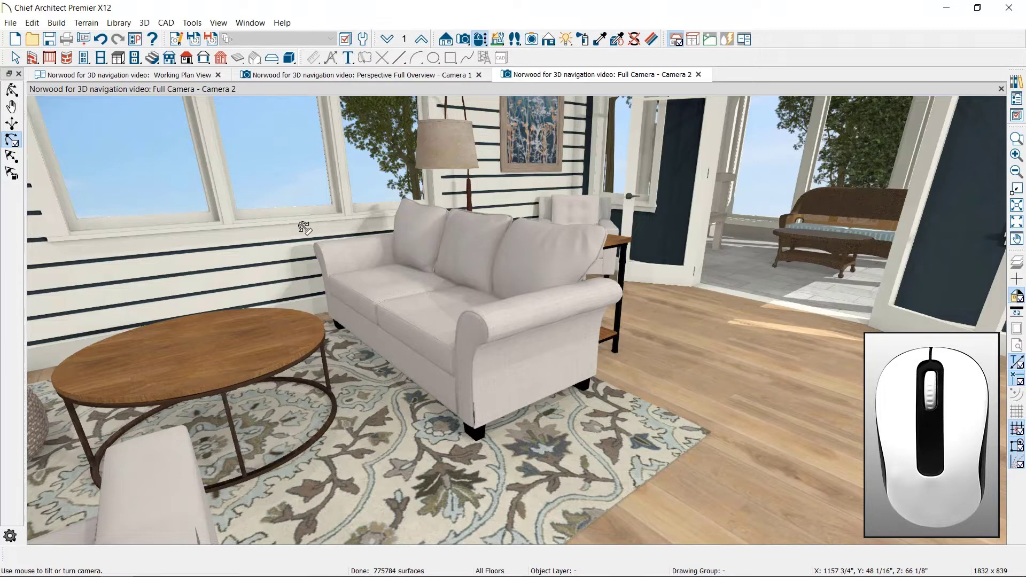
# Step: Zoom Camera 2 in and out, pan across the room, and tilt the view to a level angle
pyautogui.scroll(3, 355, 210)
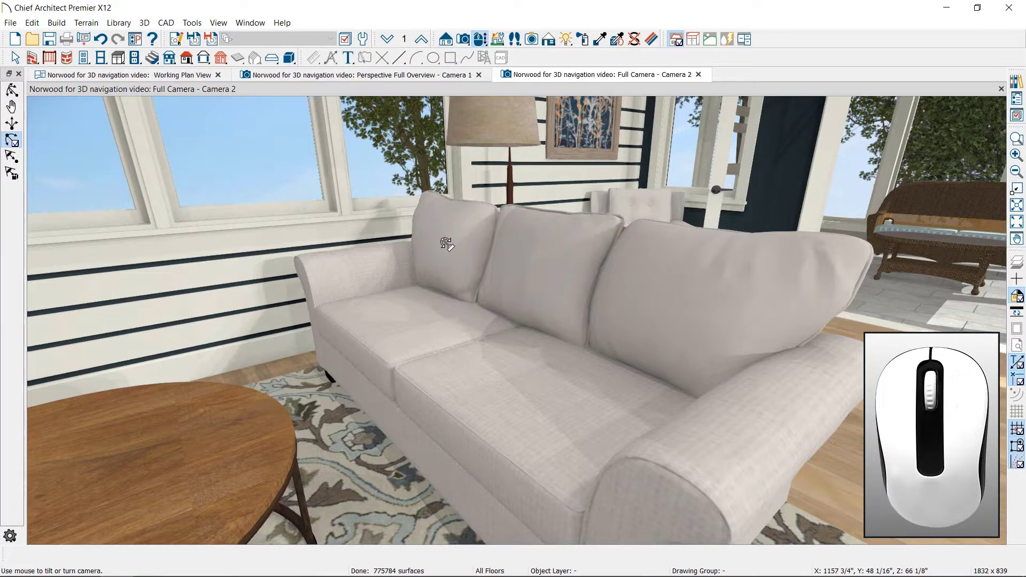
pyautogui.scroll(-10, 446, 244)
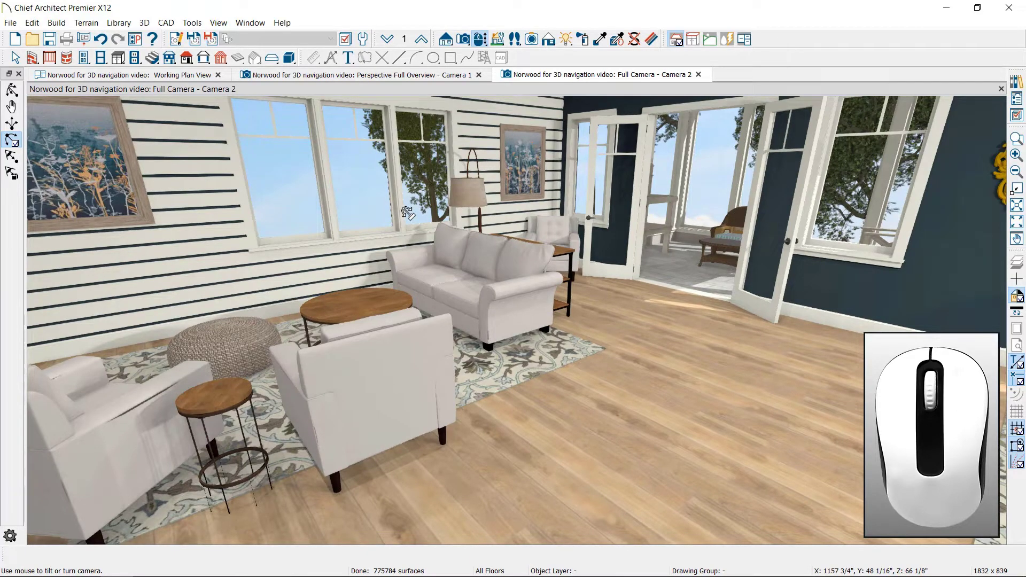
pyautogui.moveTo(407, 213); pyautogui.dragTo(411, 233, button='middle')
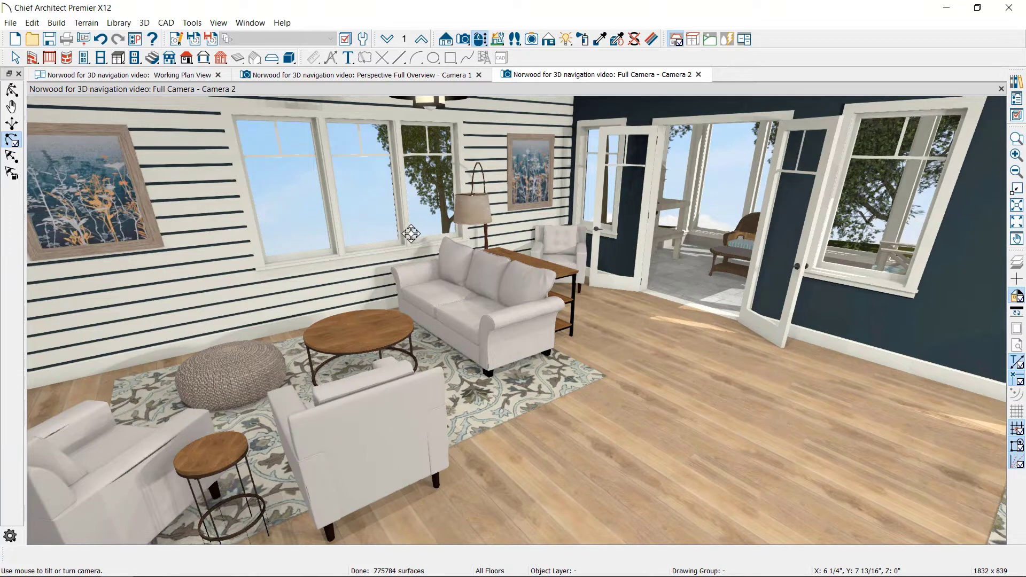
pyautogui.moveTo(411, 233); pyautogui.dragTo(290, 176)
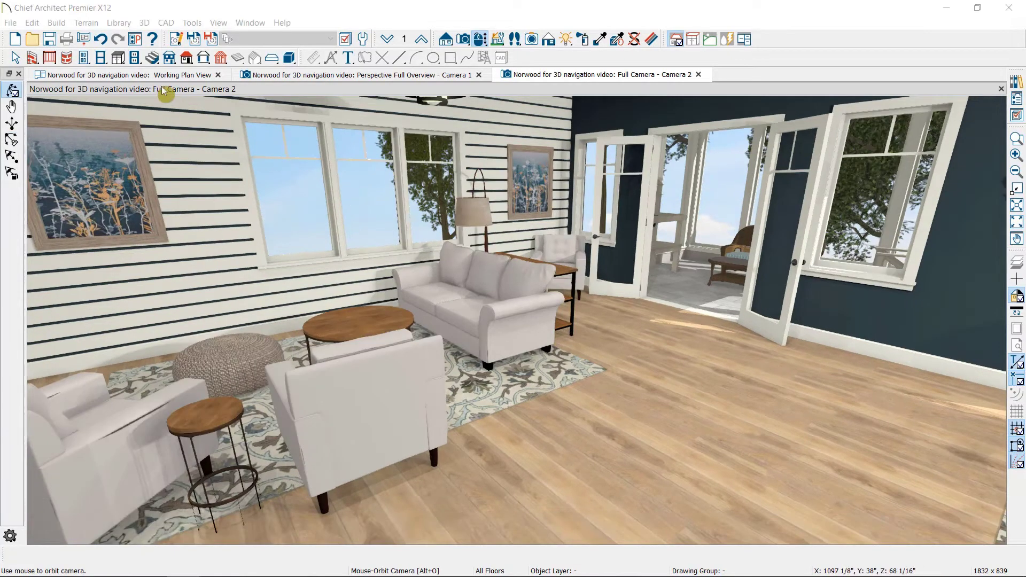
# Step: Orbit Camera 2 round the great room to face the kitchen
pyautogui.click(136, 58)
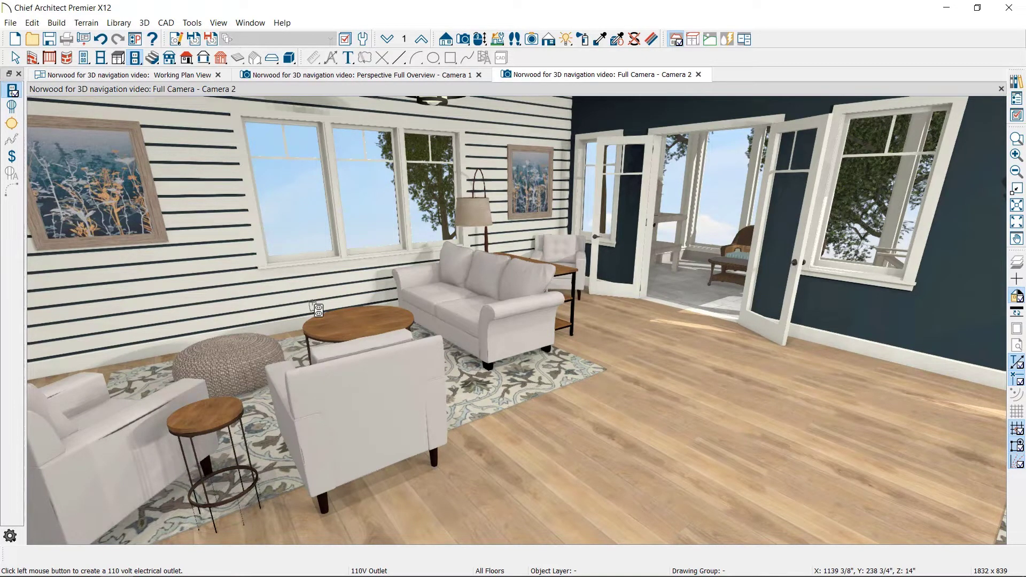
pyautogui.click(479, 43)
pyautogui.click(479, 43)
pyautogui.moveTo(481, 268); pyautogui.dragTo(61, 227)
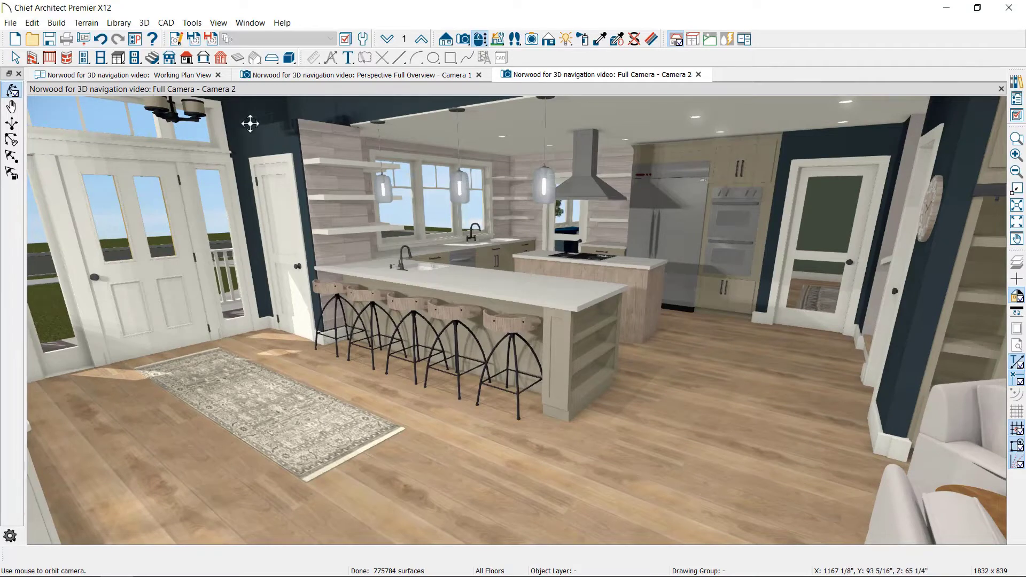
# Step: Place a 110V outlet on the dining-room wall
pyautogui.click(135, 58)
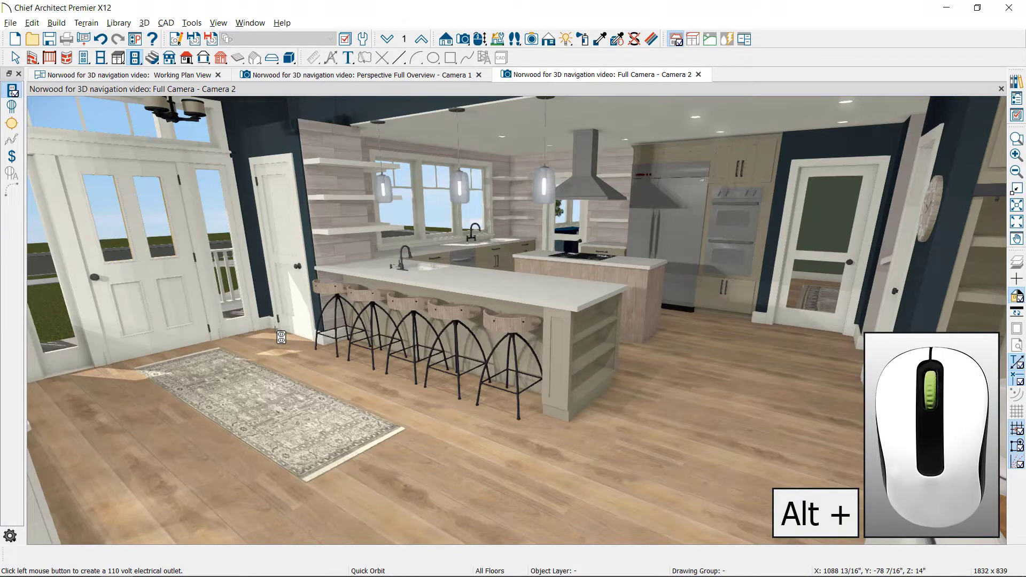
pyautogui.keyDown('alt'); pyautogui.scroll(10, 270, 327); pyautogui.keyUp('alt')
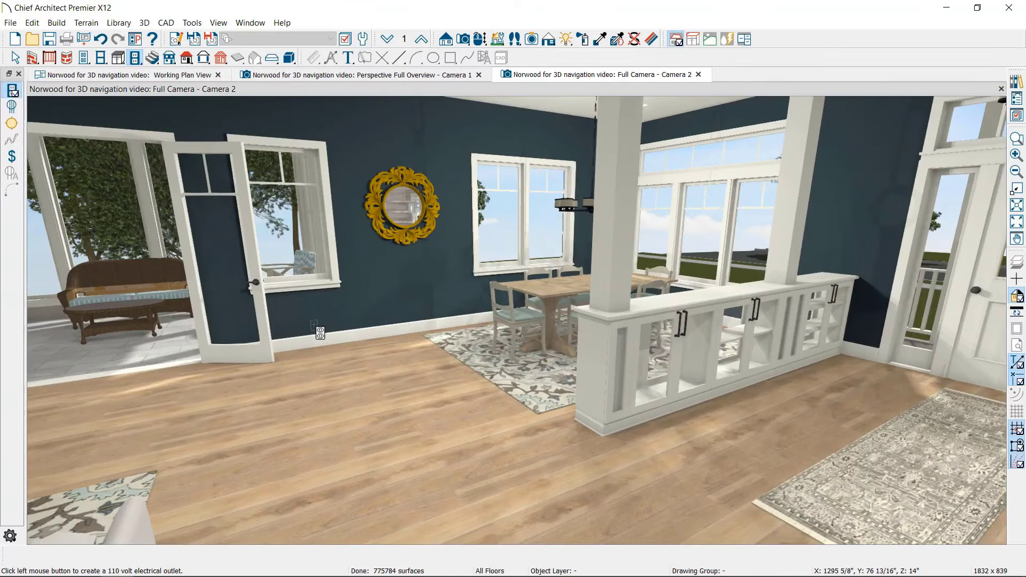
pyautogui.click(346, 321)
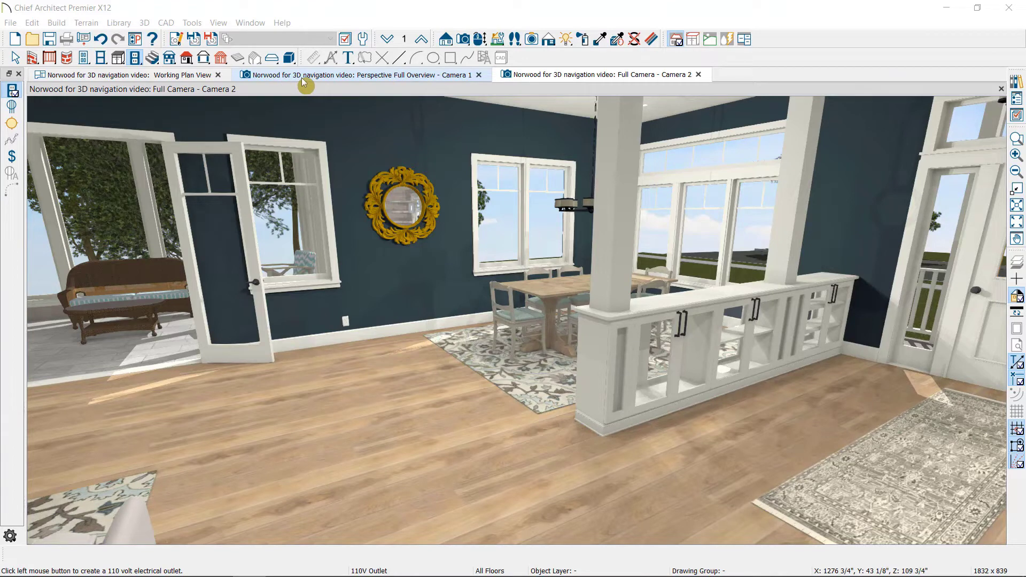
# Step: Undock the Full Camera view and tile it vertically beside the working plan and perspective overview
pyautogui.moveTo(541, 89); pyautogui.dragTo(792, 99)
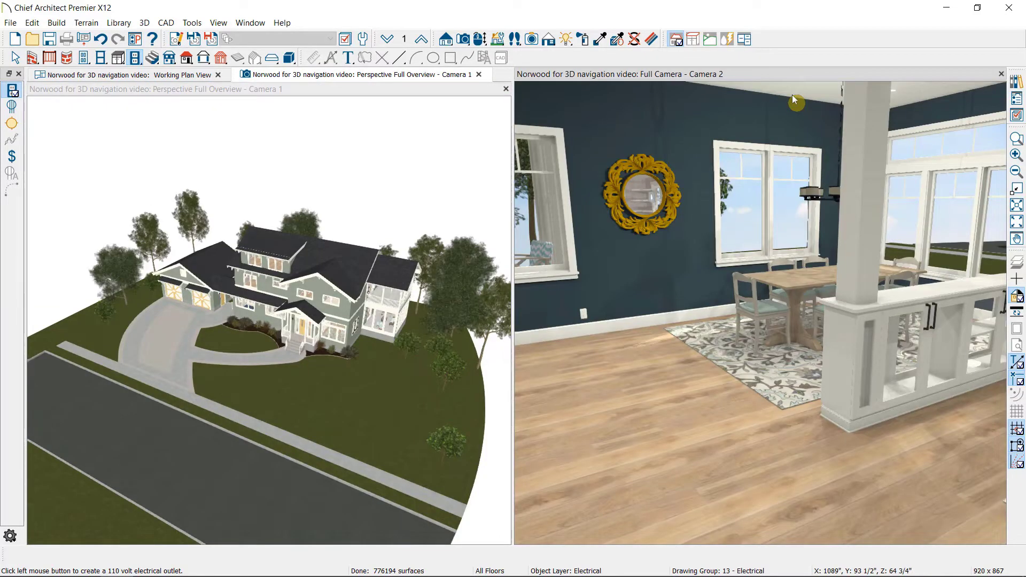
pyautogui.click(258, 23)
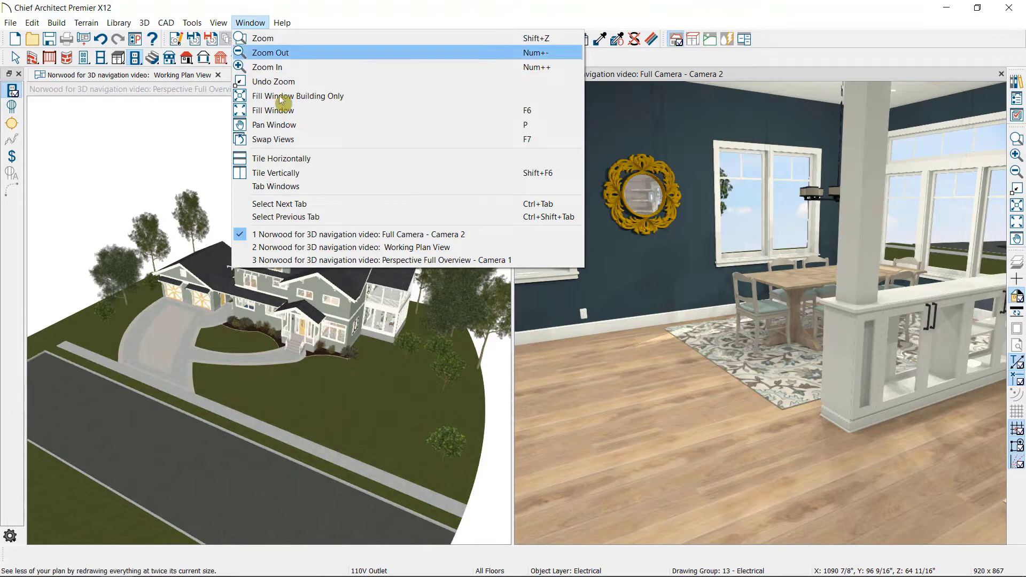
pyautogui.click(308, 177)
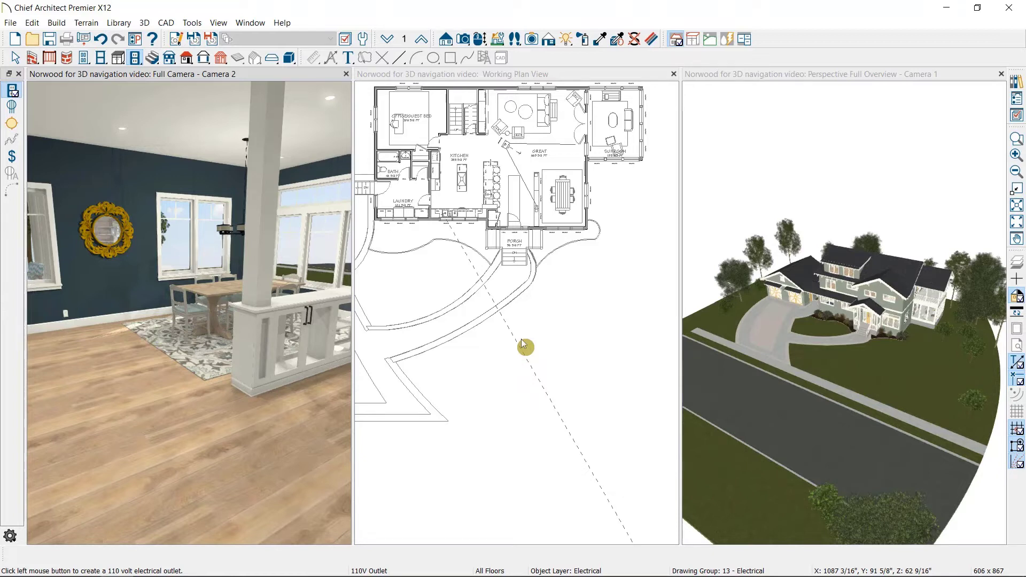
pyautogui.click(521, 341)
# Step: Widen Camera 2's field of view in the plan, rotate it toward the French doors, and orbit it
pyautogui.click(507, 324)
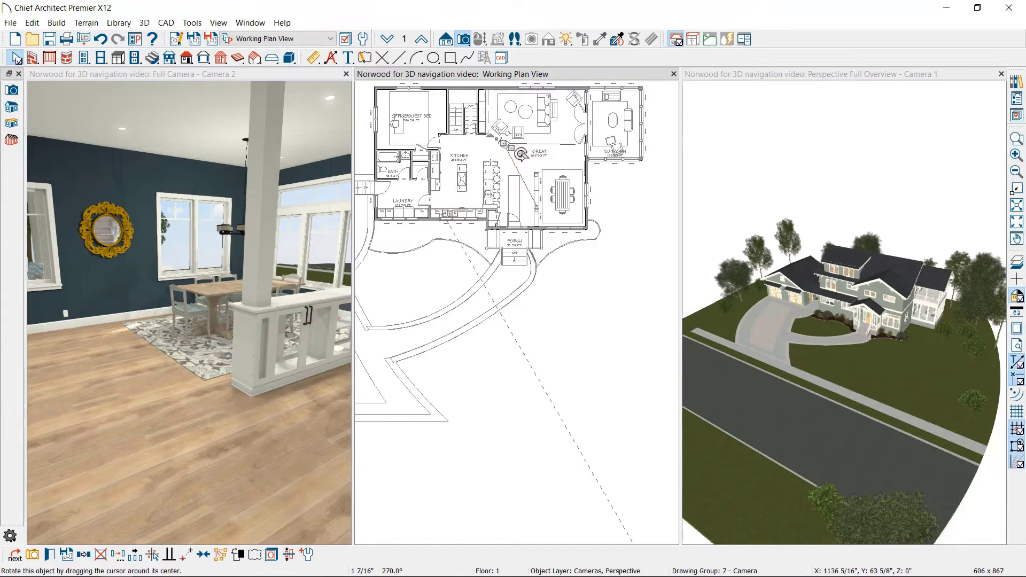
pyautogui.scroll(2, 521, 154)
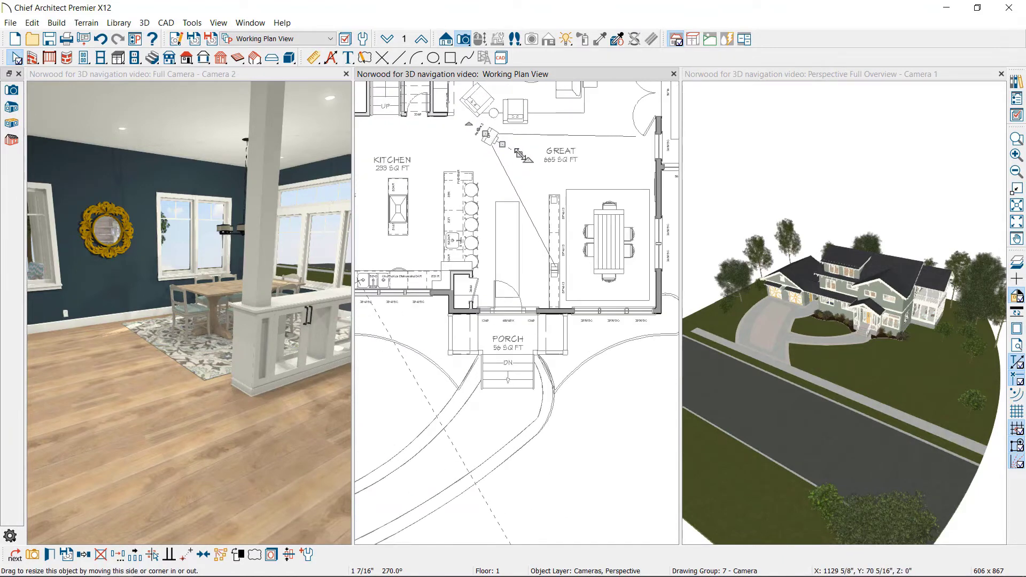
pyautogui.moveTo(520, 154); pyautogui.dragTo(593, 109)
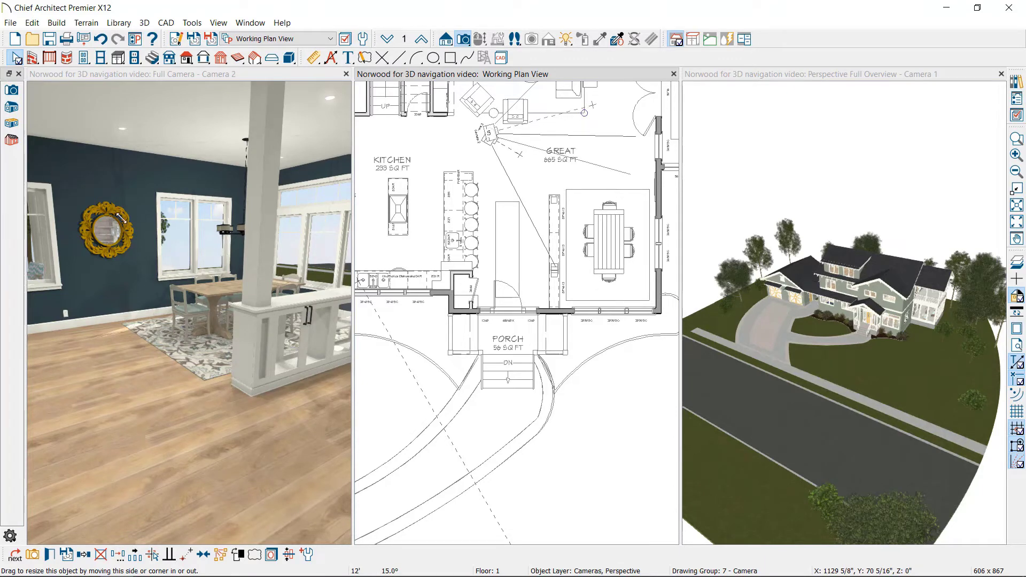
pyautogui.moveTo(121, 218); pyautogui.dragTo(125, 256)
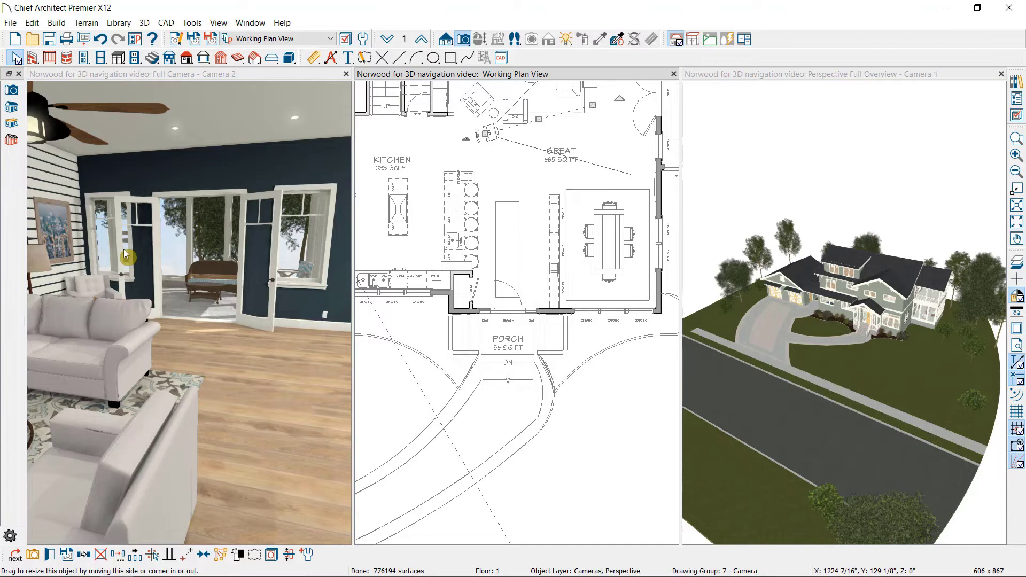
pyautogui.click(160, 75)
pyautogui.click(480, 39)
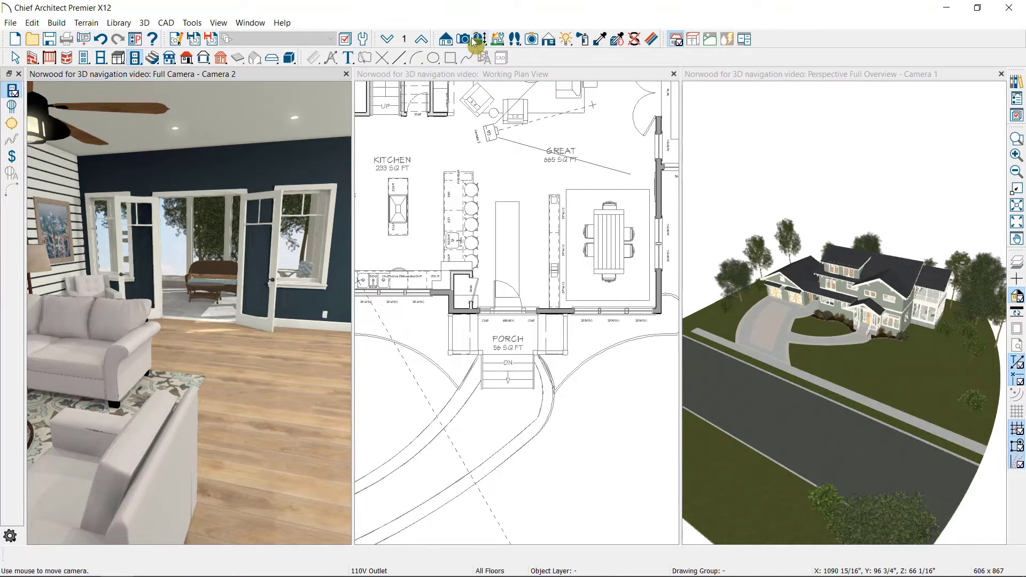
pyautogui.moveTo(254, 248)
pyautogui.mouseDown()
pyautogui.moveTo(241, 248)
pyautogui.moveTo(254, 248)
pyautogui.mouseUp()
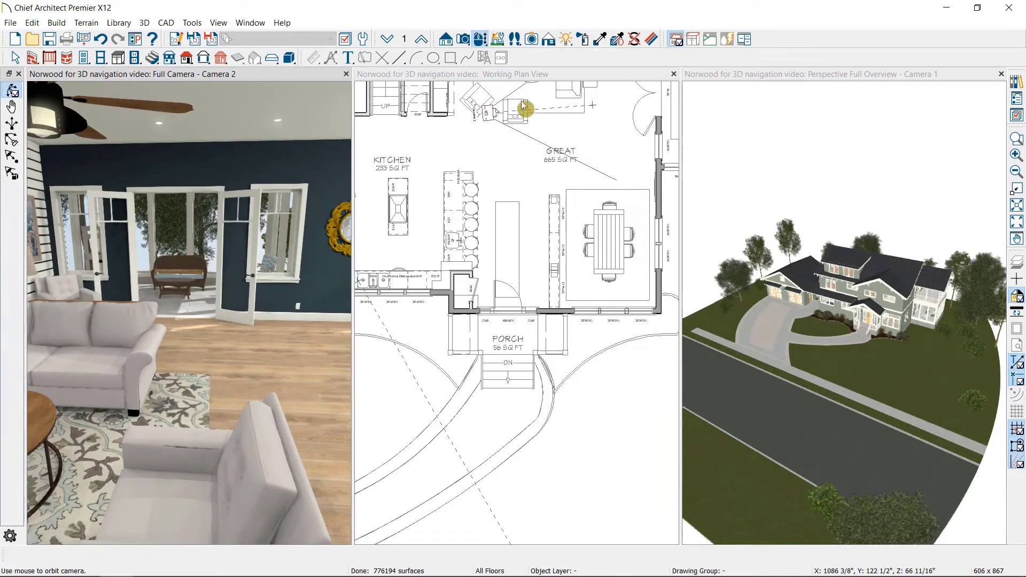
# Step: Select the Perspective Full Overview camera in the plan view
pyautogui.click(830, 80)
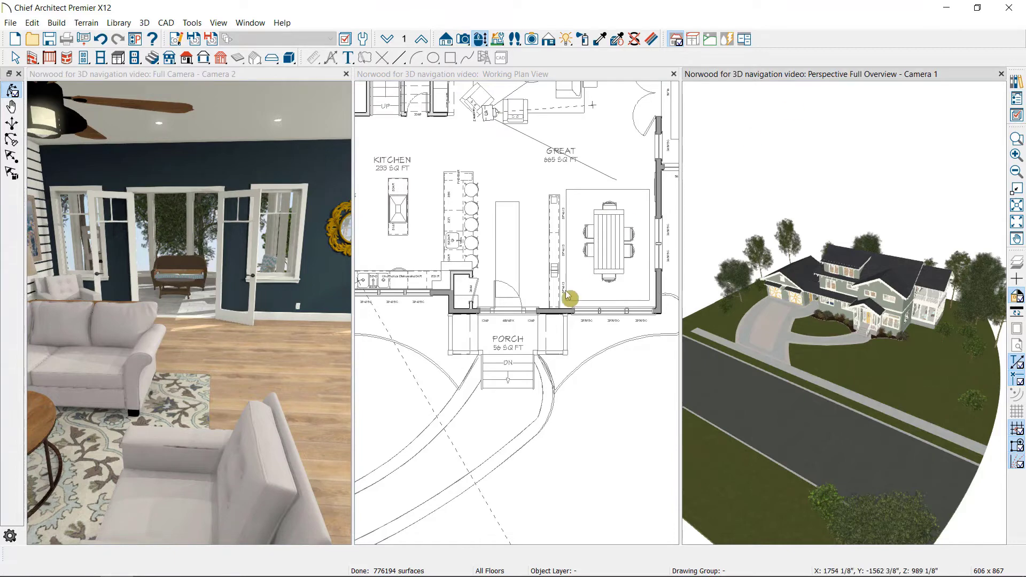
pyautogui.scroll(-5, 539, 315)
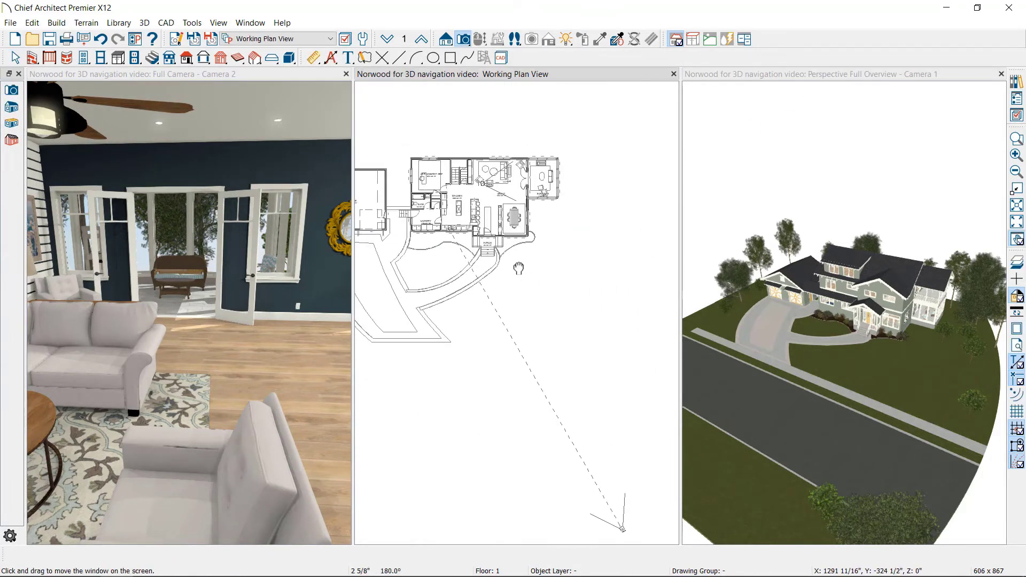
pyautogui.click(619, 535)
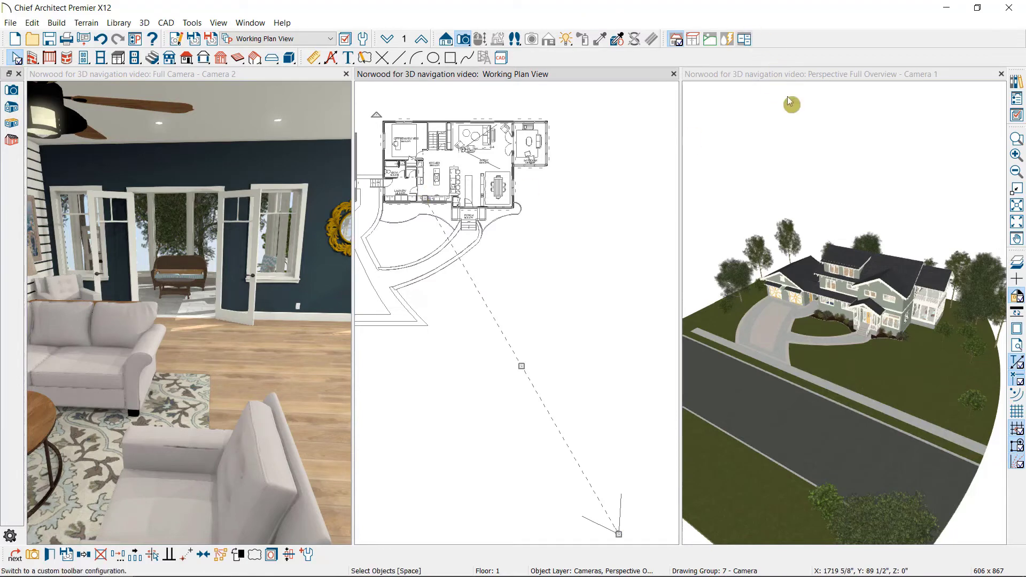
# Step: Orbit the overview camera around the house, then dolly it forward through the house and office
pyautogui.click(794, 81)
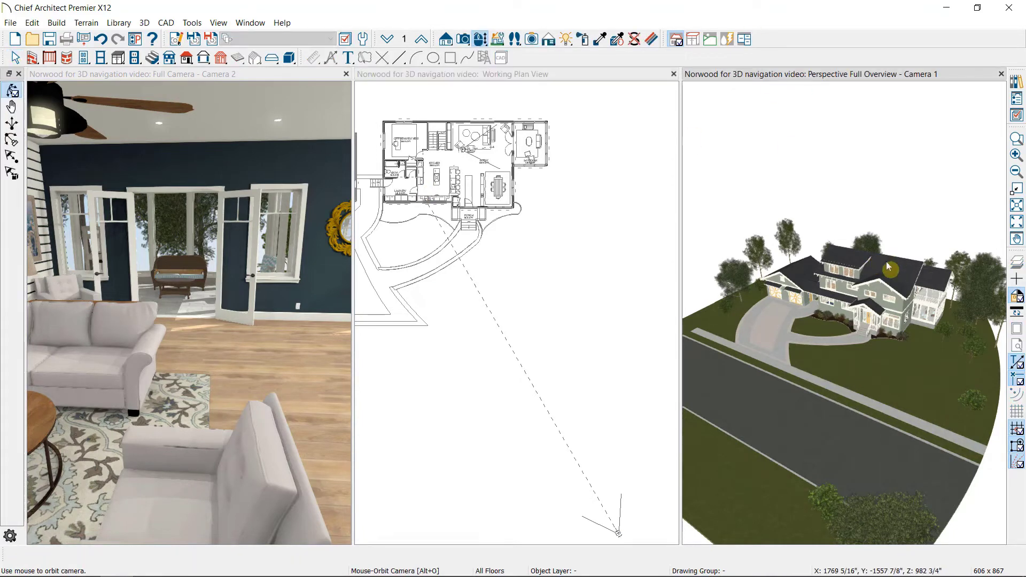
pyautogui.moveTo(917, 315); pyautogui.dragTo(865, 278)
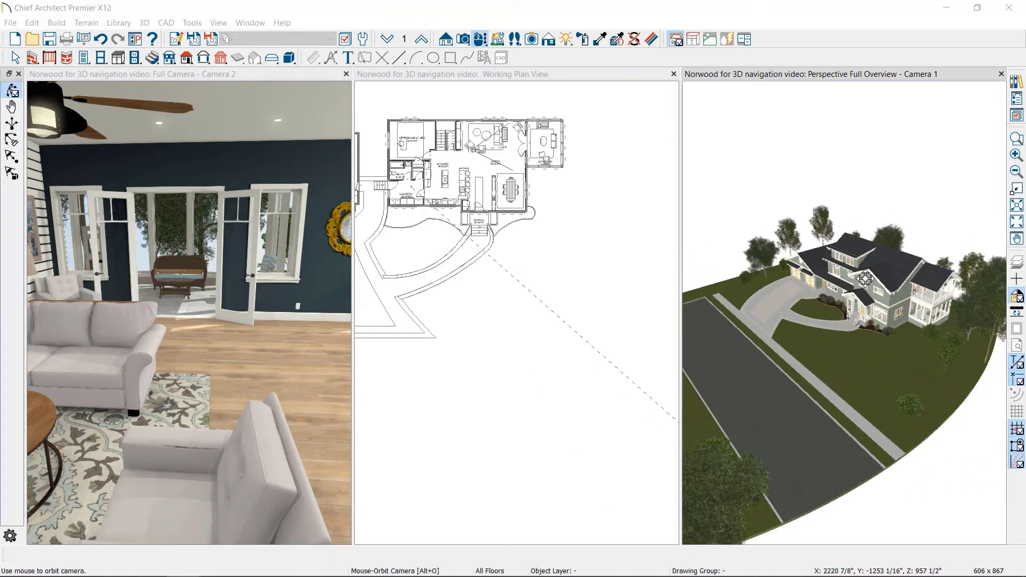
pyautogui.scroll(2, 865, 279)
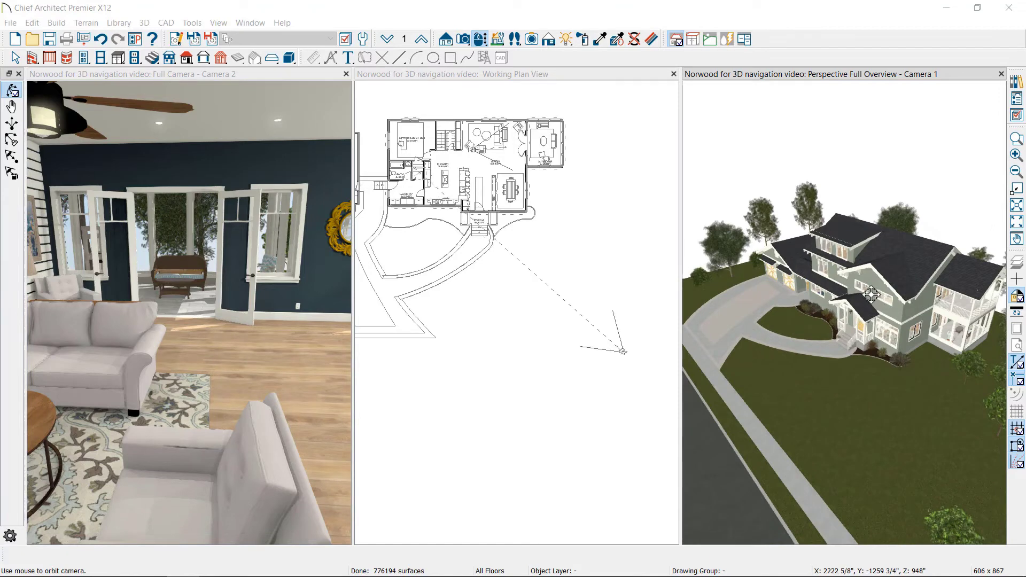
pyautogui.scroll(2, 845, 287)
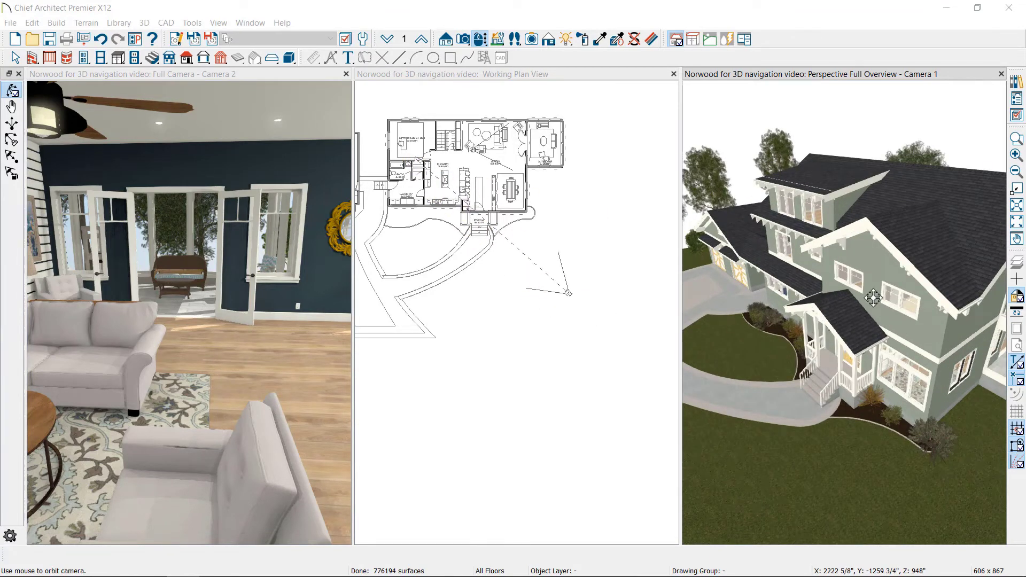
pyautogui.scroll(8, 872, 293)
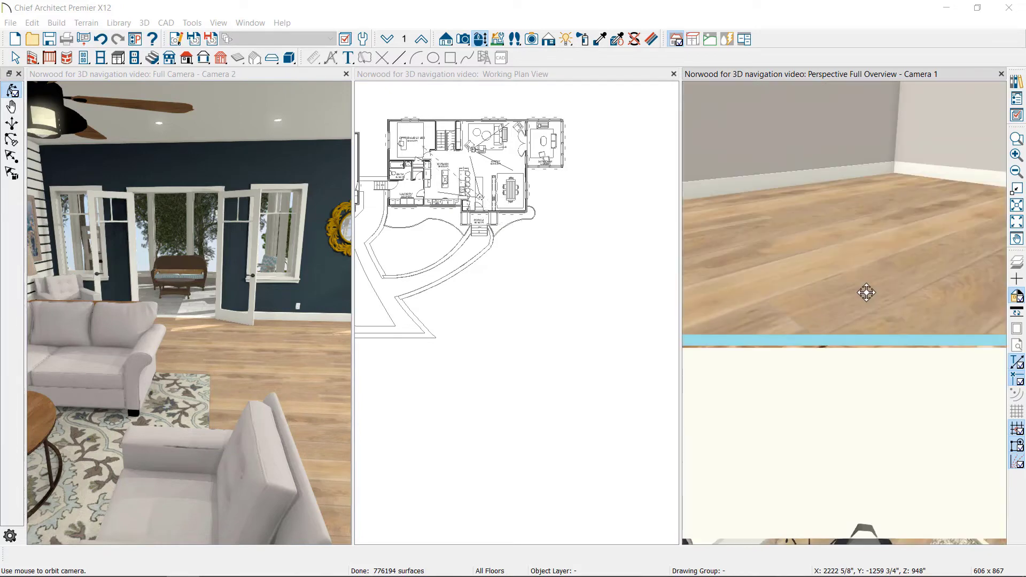
pyautogui.scroll(4, 856, 333)
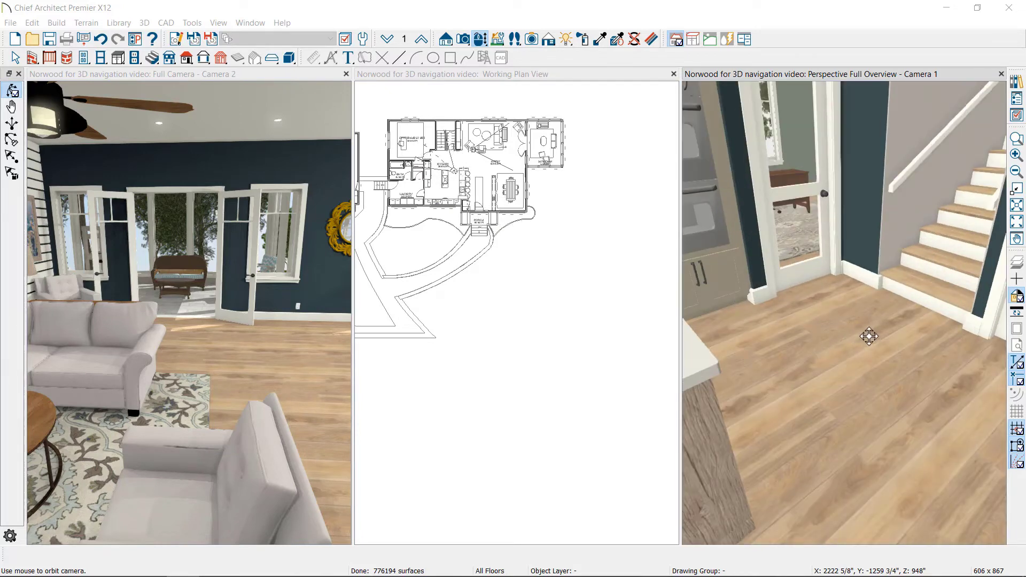
pyautogui.scroll(2, 857, 332)
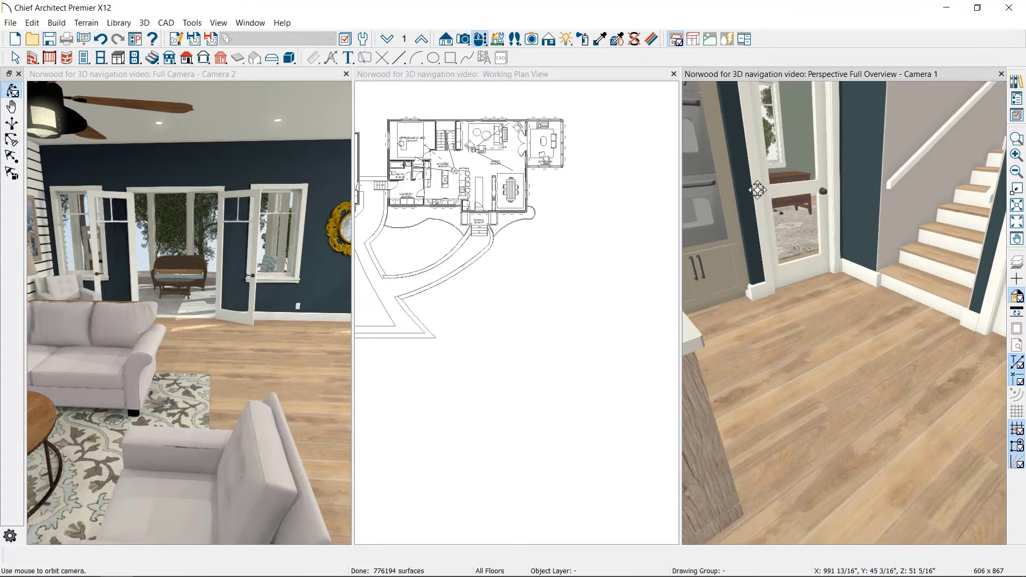
pyautogui.scroll(5, 796, 164)
pyautogui.scroll(5, 794, 163)
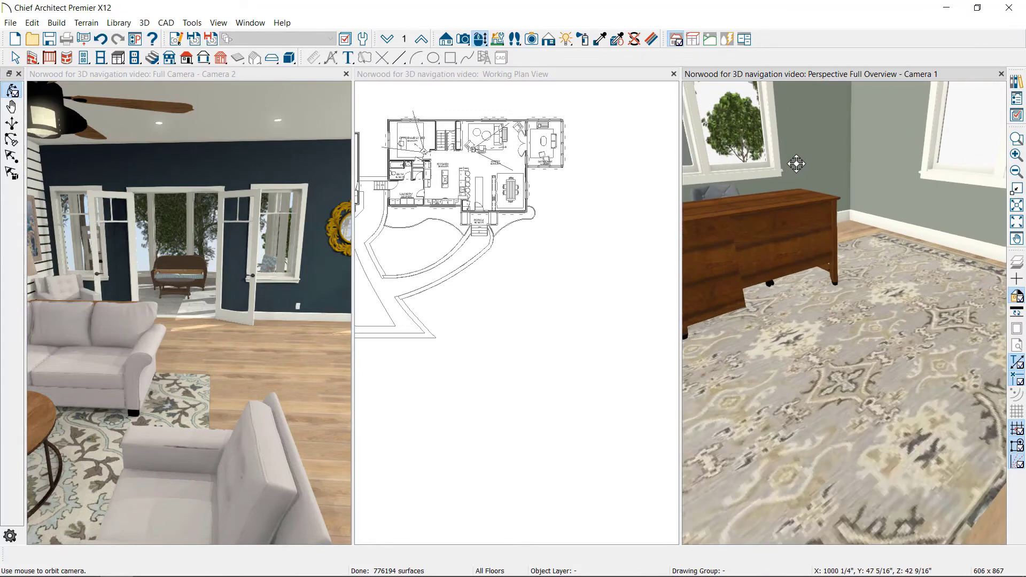
# Step: Turn the camera from the desk toward the door and dolly forward into the kitchen
pyautogui.click(460, 152)
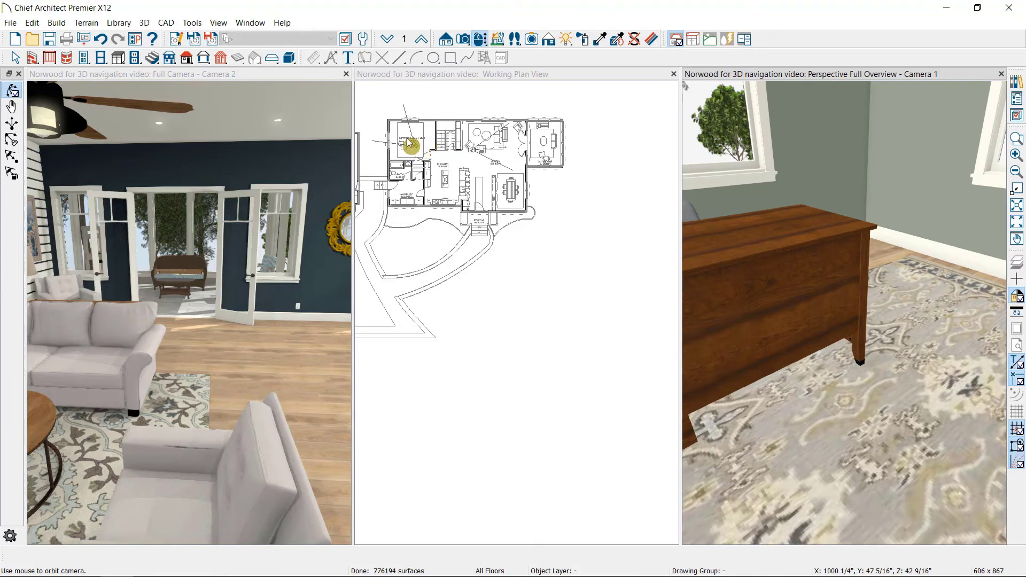
pyautogui.scroll(5, 458, 150)
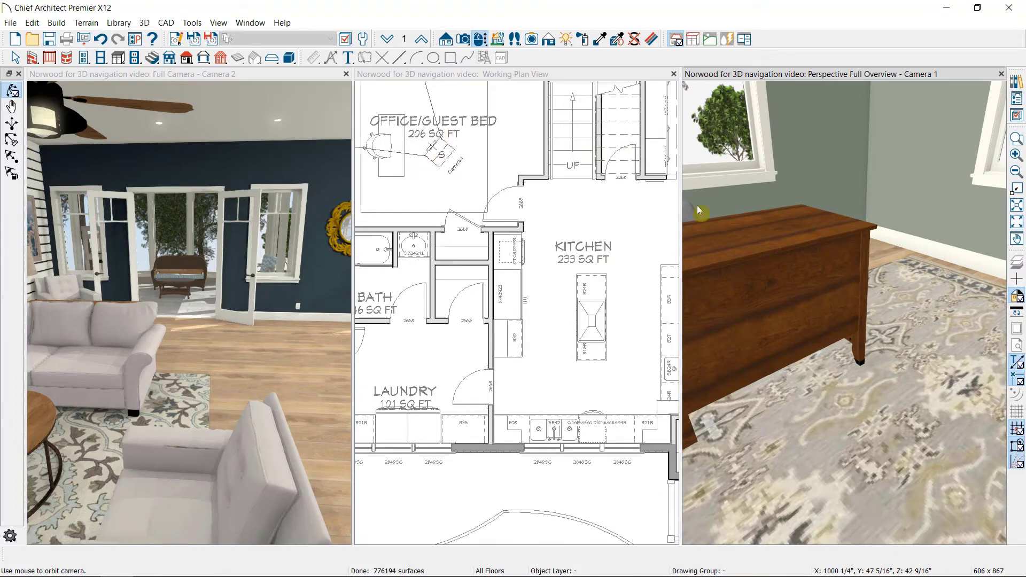
pyautogui.moveTo(798, 165)
pyautogui.mouseDown()
pyautogui.moveTo(994, 158)
pyautogui.moveTo(799, 167)
pyautogui.mouseUp()
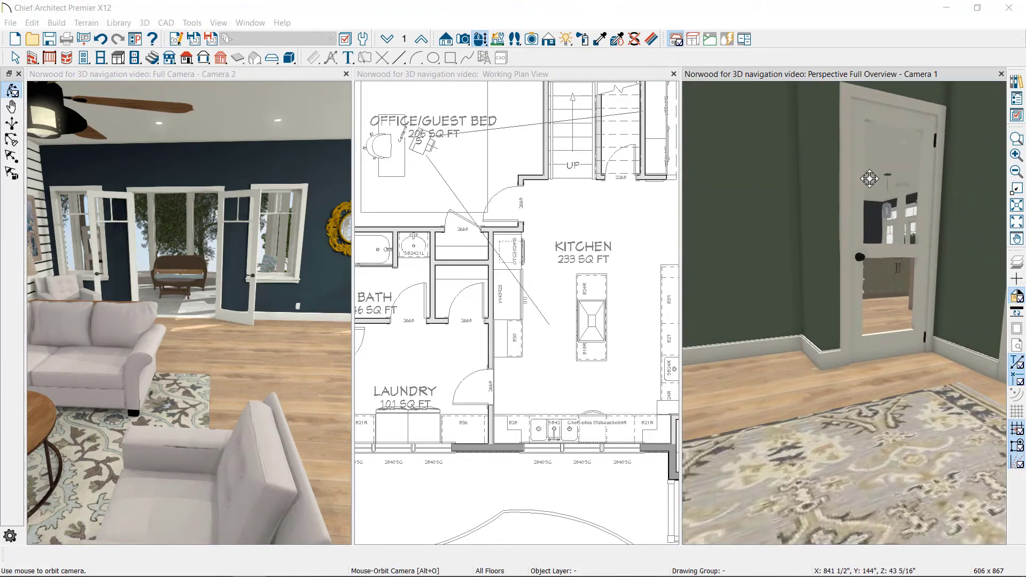
pyautogui.scroll(3, 858, 184)
pyautogui.scroll(3, 855, 191)
pyautogui.scroll(2, 839, 250)
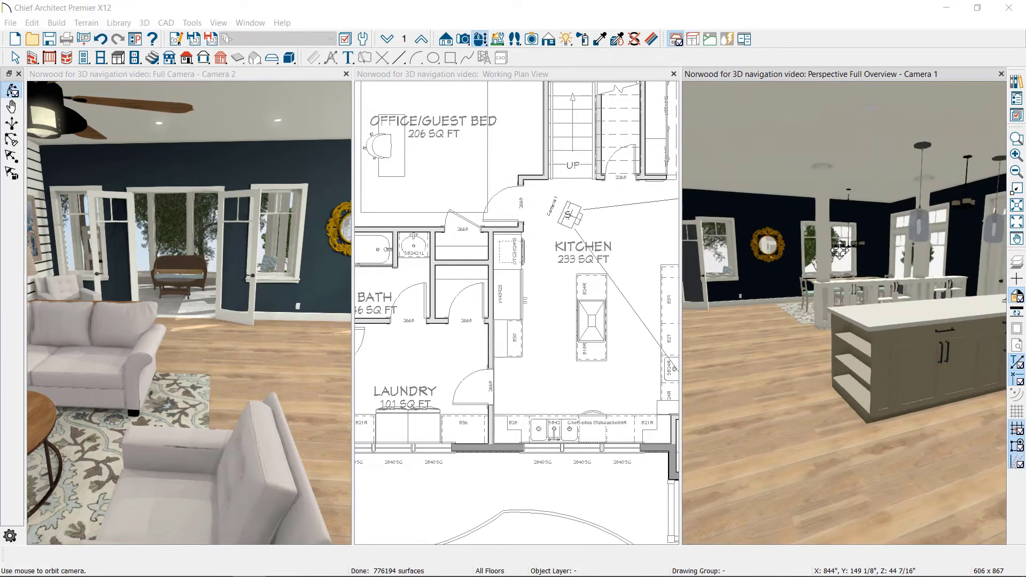
# Step: Select the kitchen camera in plan and widen its field of view
pyautogui.click(581, 220)
pyautogui.click(586, 225)
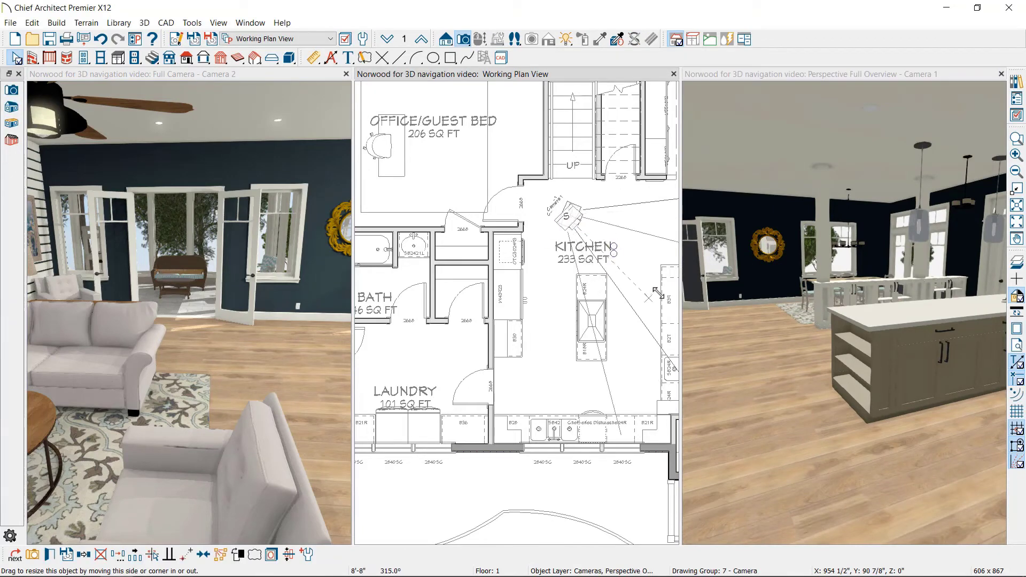
pyautogui.moveTo(680, 302); pyautogui.dragTo(693, 302)
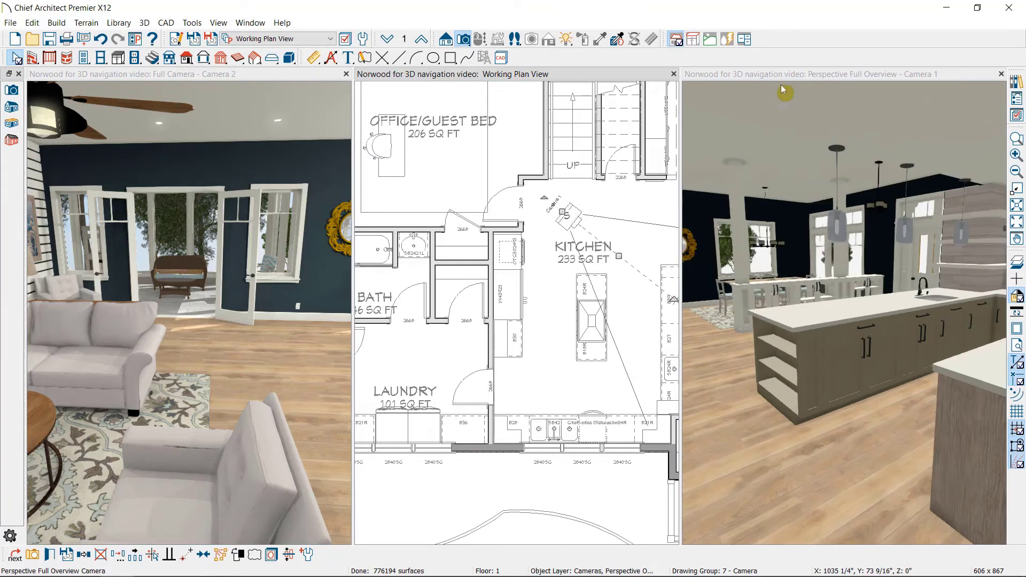
# Step: Orbit Camera 1 to face the island's bar stools, and recenter the plan on the island
pyautogui.click(782, 107)
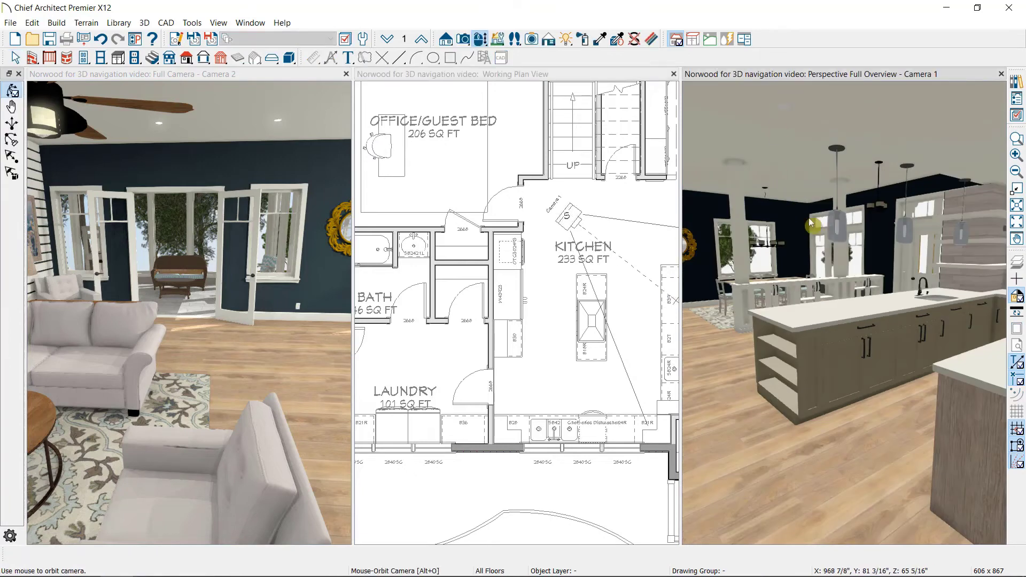
pyautogui.click(12, 91)
pyautogui.moveTo(836, 238); pyautogui.dragTo(886, 315)
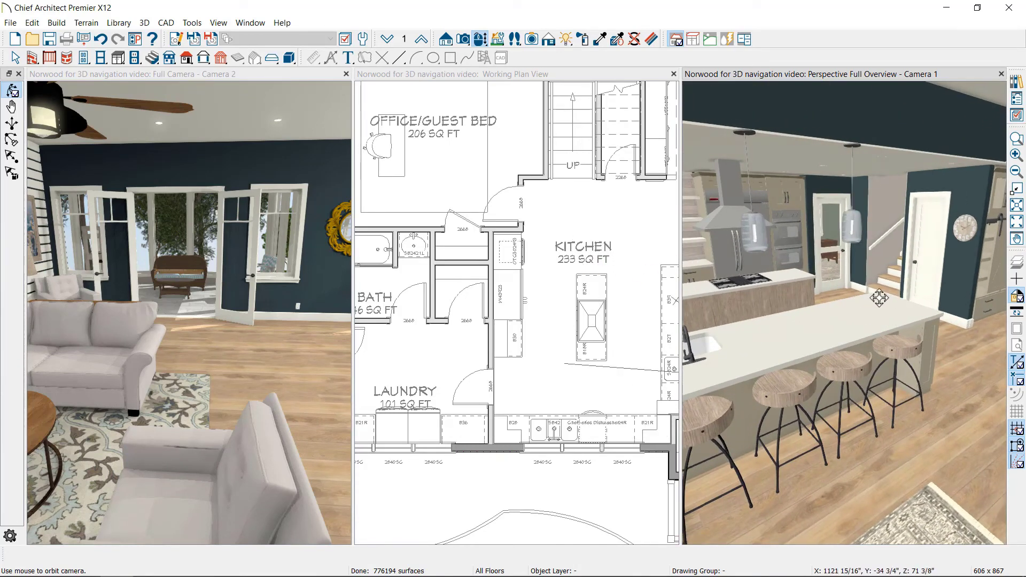
pyautogui.moveTo(603, 307); pyautogui.dragTo(505, 328, button='middle')
pyautogui.click(566, 334)
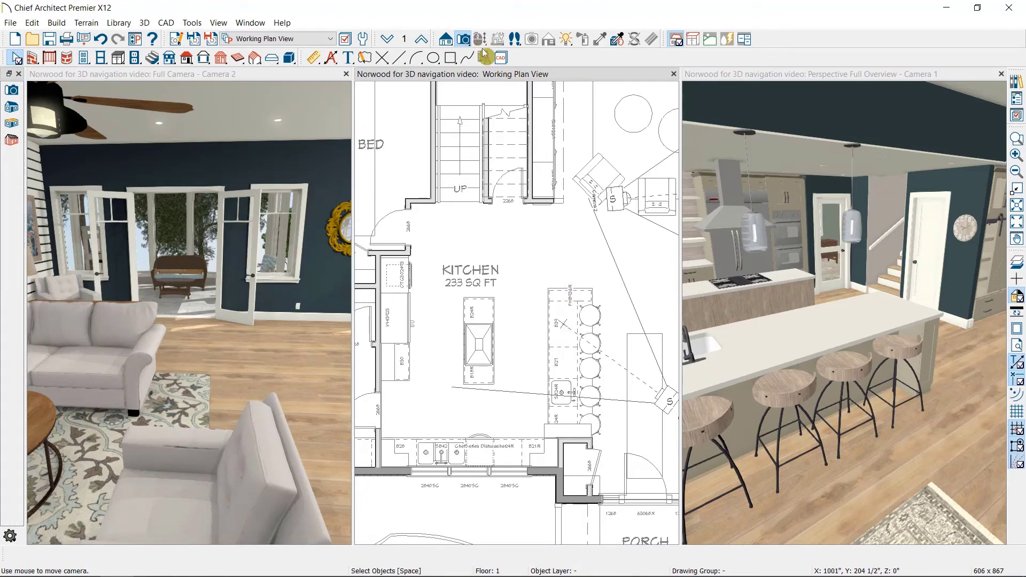
pyautogui.click(715, 75)
pyautogui.click(144, 22)
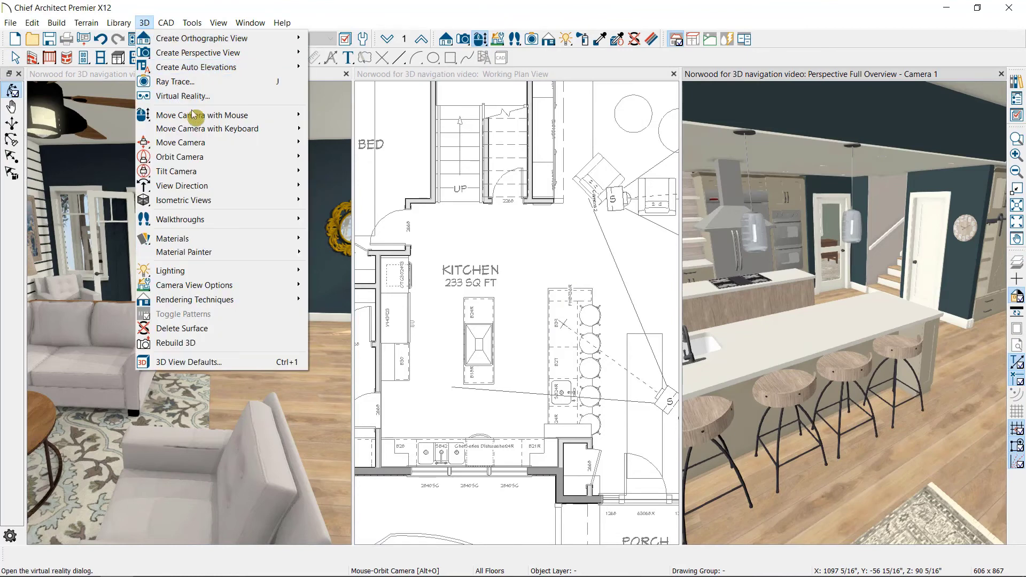
pyautogui.moveTo(194, 114)
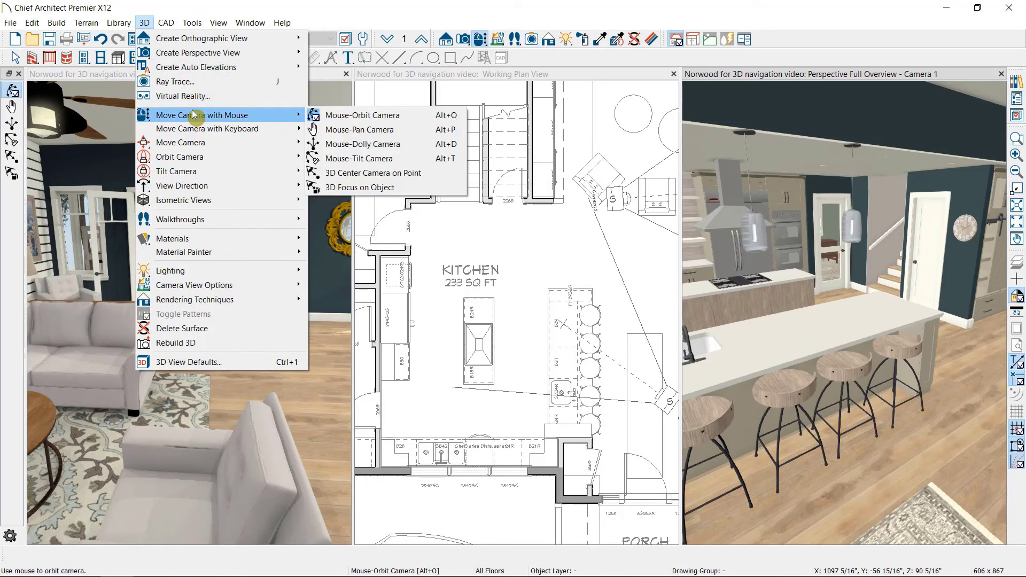
pyautogui.press('Escape')
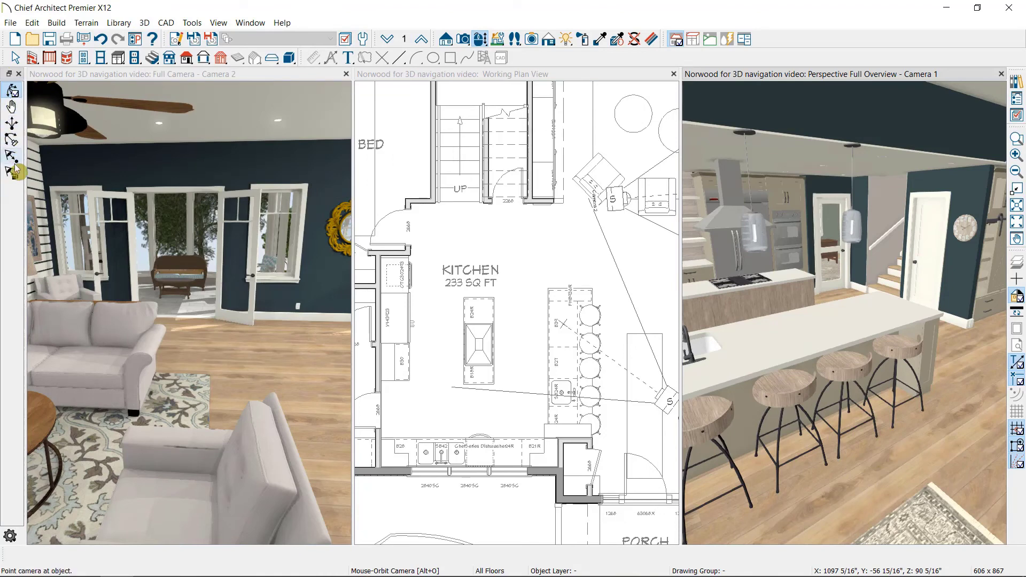